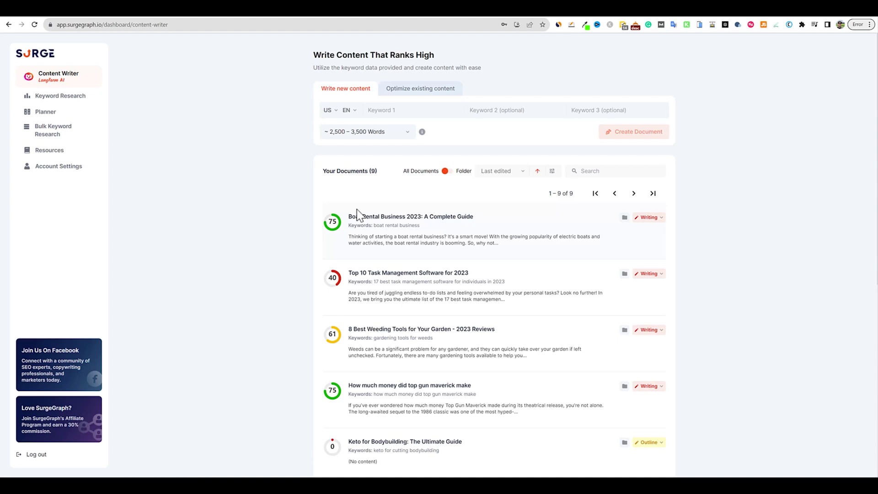
# Read the Thyme (2.0) update email and highlight its Custom links and keywords feature
pyautogui.click(609, 18)
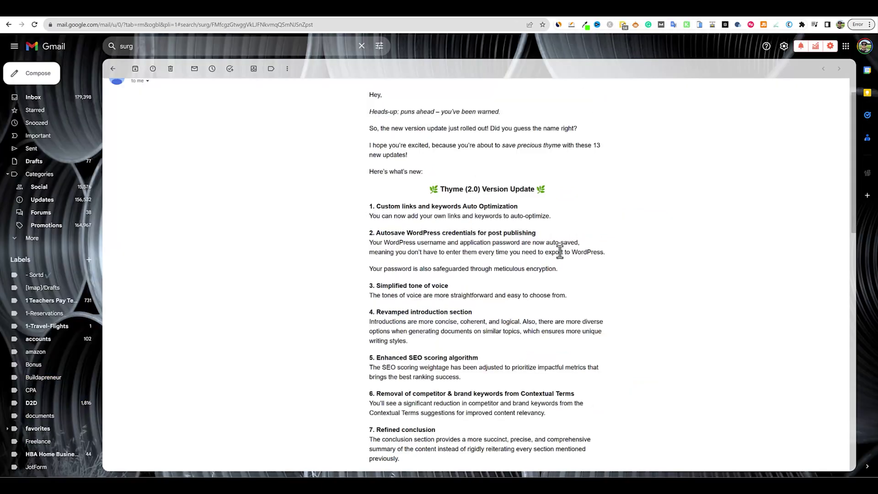
pyautogui.scroll(-1, 556, 254)
pyautogui.scroll(1, 551, 249)
pyautogui.scroll(-1, 526, 206)
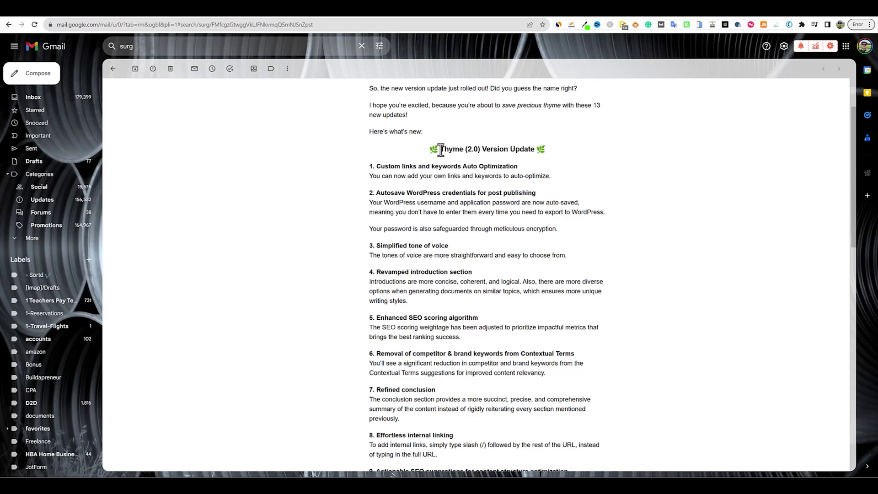
pyautogui.click(507, 192)
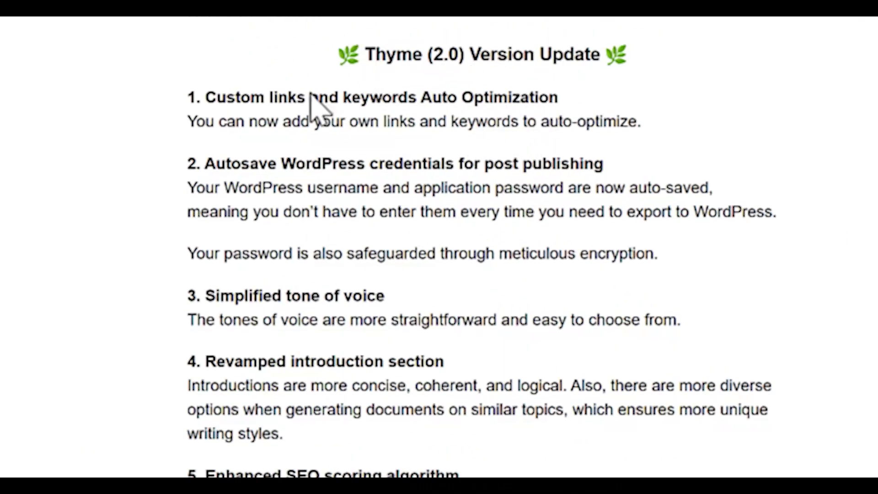
pyautogui.scroll(-1, 372, 319)
pyautogui.scroll(1, 372, 319)
pyautogui.moveTo(189, 103); pyautogui.dragTo(650, 137)
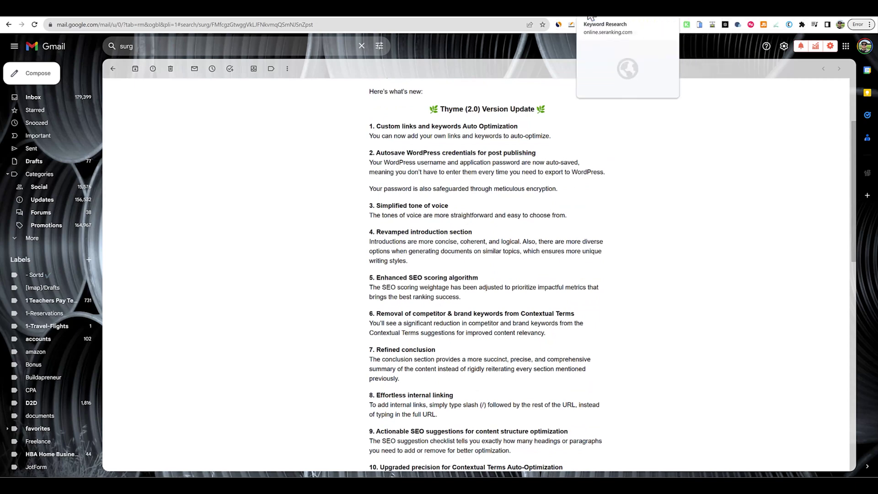
pyautogui.click(589, 18)
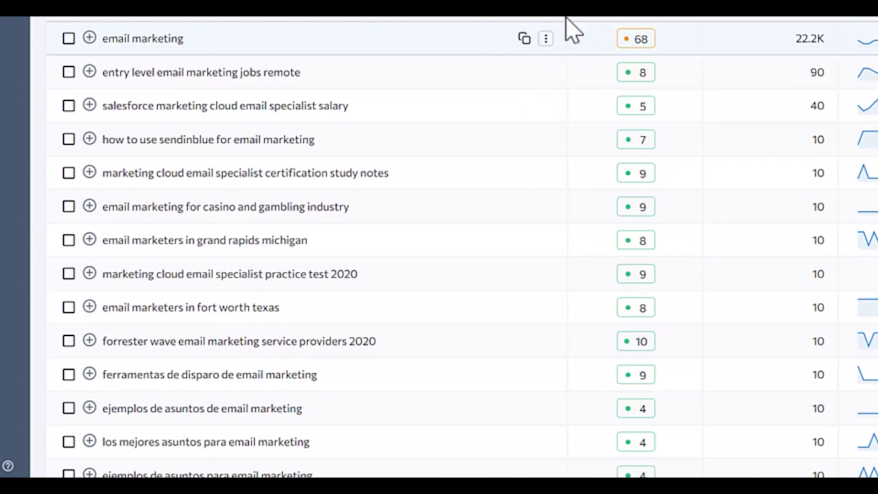
# Review the filtered email marketing suggestions, checking the difficulty of 'entry level email marketing jobs remote'
pyautogui.scroll(5, 231, 304)
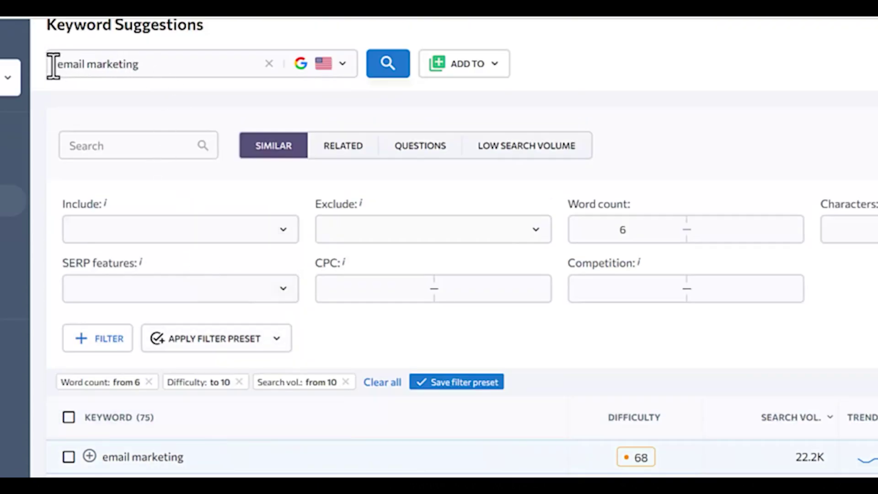
pyautogui.scroll(-2, 155, 182)
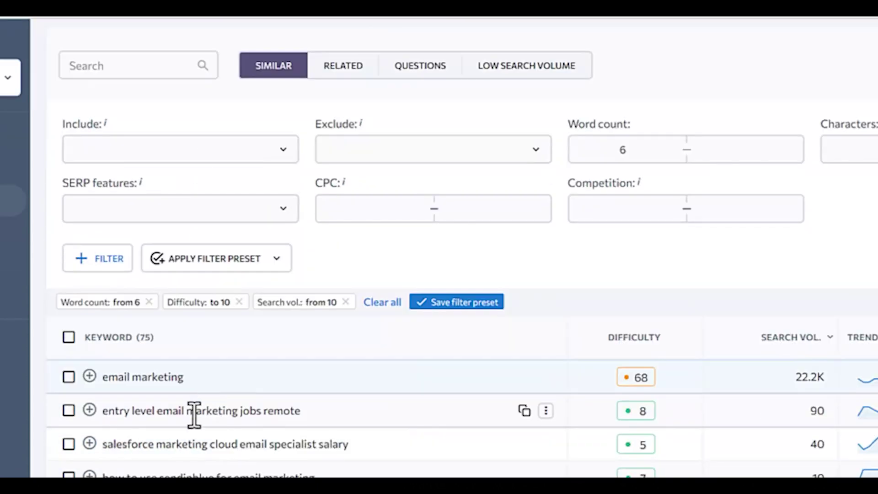
pyautogui.moveTo(638, 419)
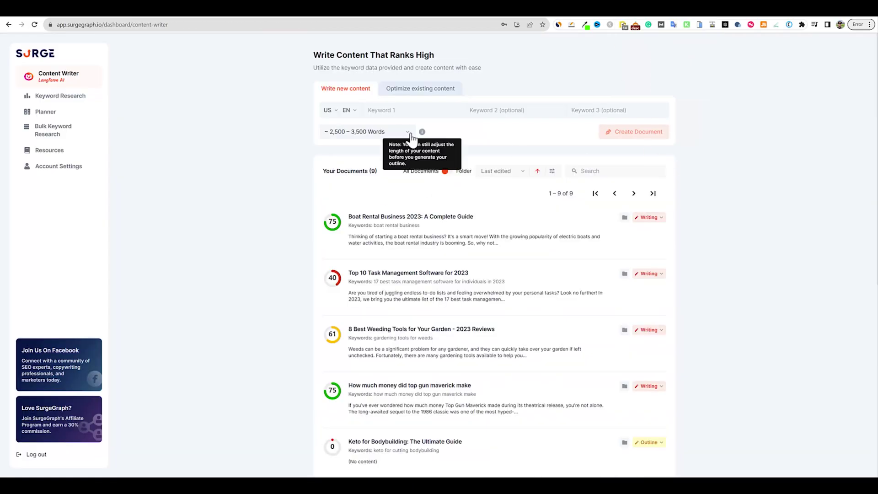
pyautogui.click(405, 132)
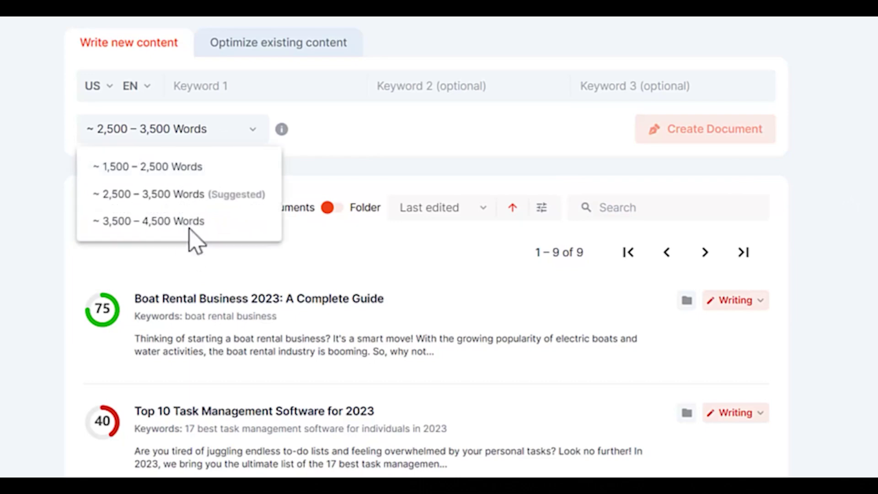
# Create a ~1,500–2,500 word document with Keyword 1 'entry level email marketing jobs remote'
pyautogui.click(176, 171)
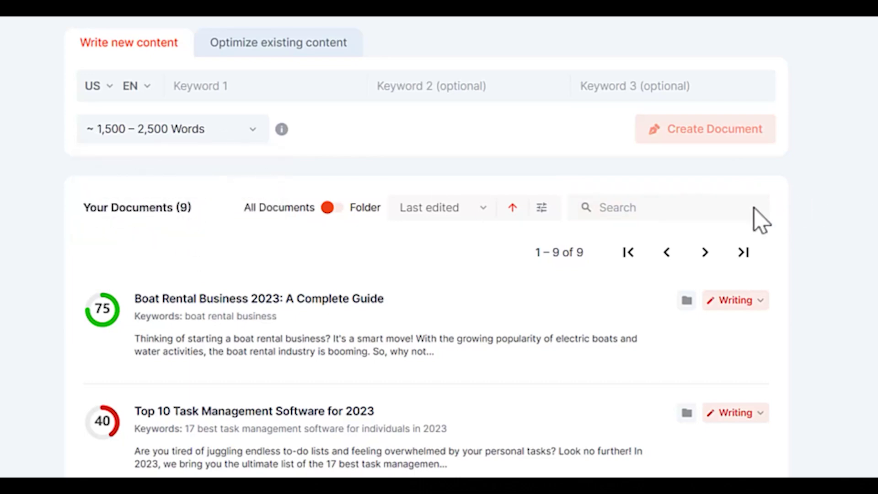
pyautogui.click(267, 86)
pyautogui.hotkey('ctrl', 'v')
pyautogui.hotkey('ctrl', 'a')
pyautogui.write('entry level email marketing jobs remote')
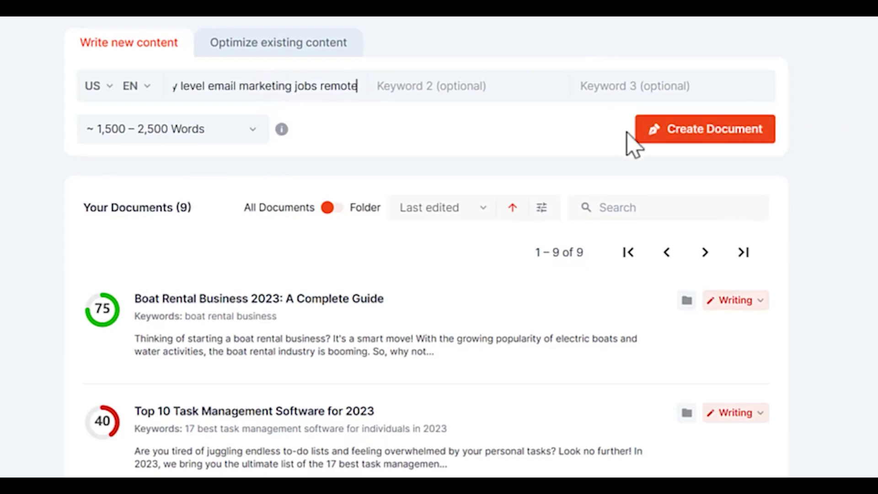
pyautogui.click(707, 137)
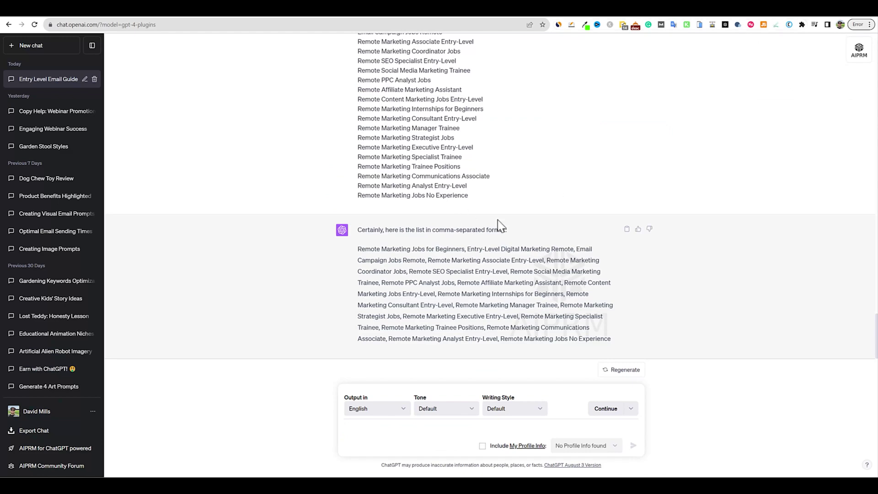
# Scroll the ChatGPT conversation to review the prompt and its comma-separated remote marketing keywords
pyautogui.scroll(15, 497, 220)
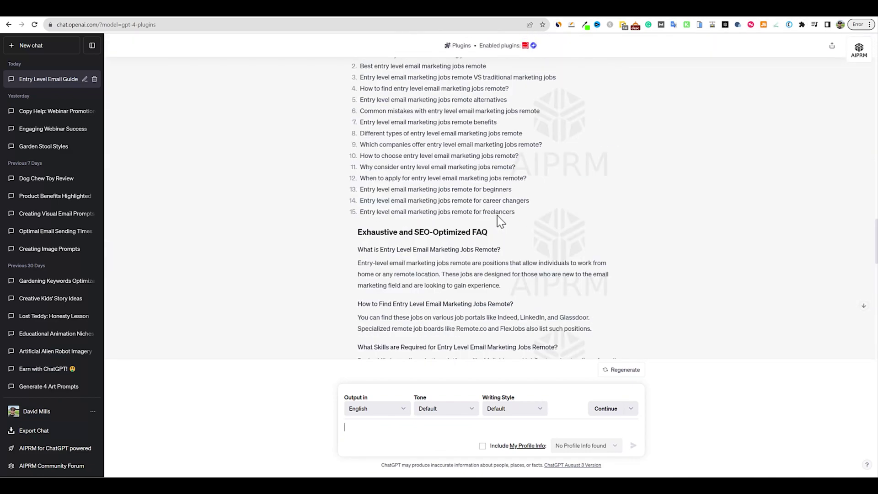
pyautogui.scroll(-20, 496, 214)
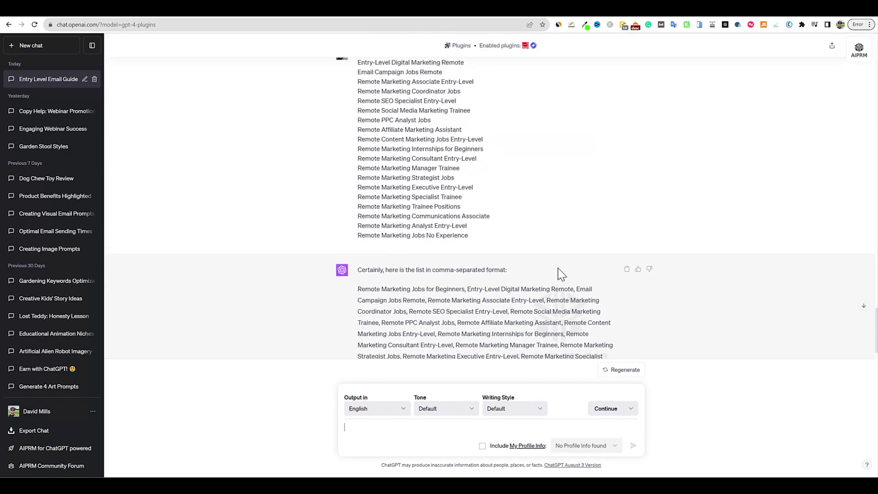
pyautogui.scroll(14, 559, 272)
pyautogui.scroll(20, 558, 268)
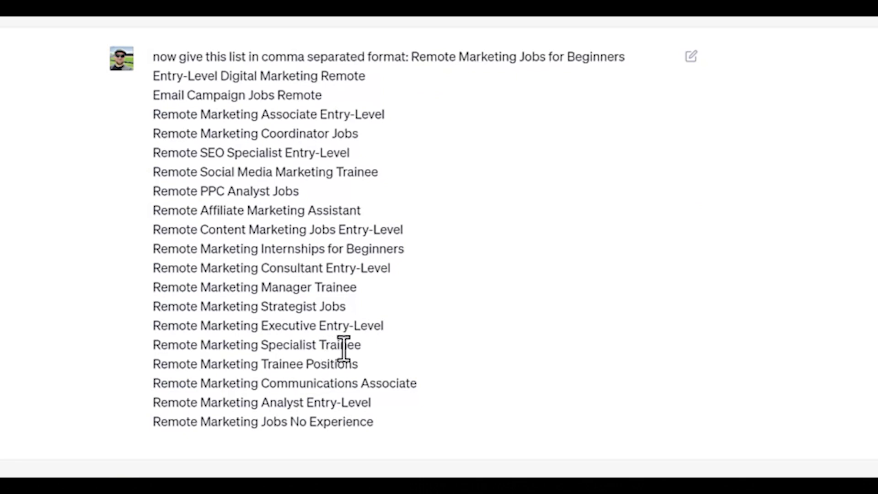
pyautogui.scroll(-5, 344, 349)
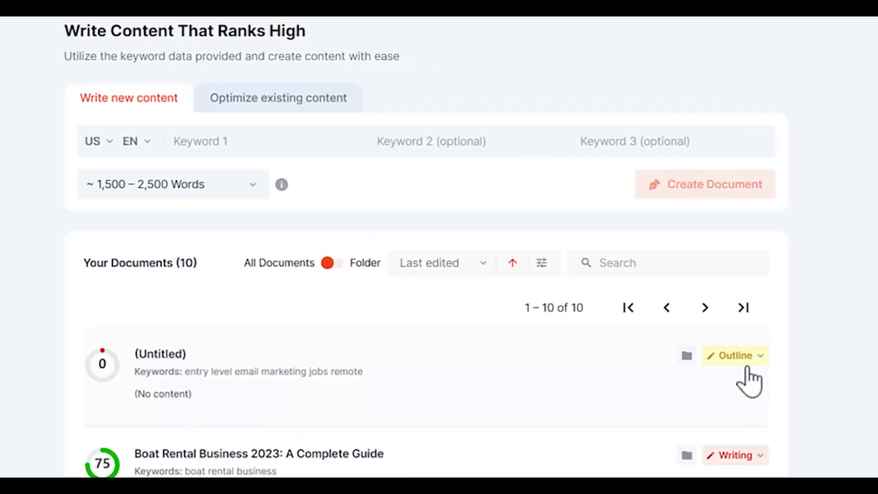
# Open the untitled document's outline, continue, and generate the article outline
pyautogui.click(649, 217)
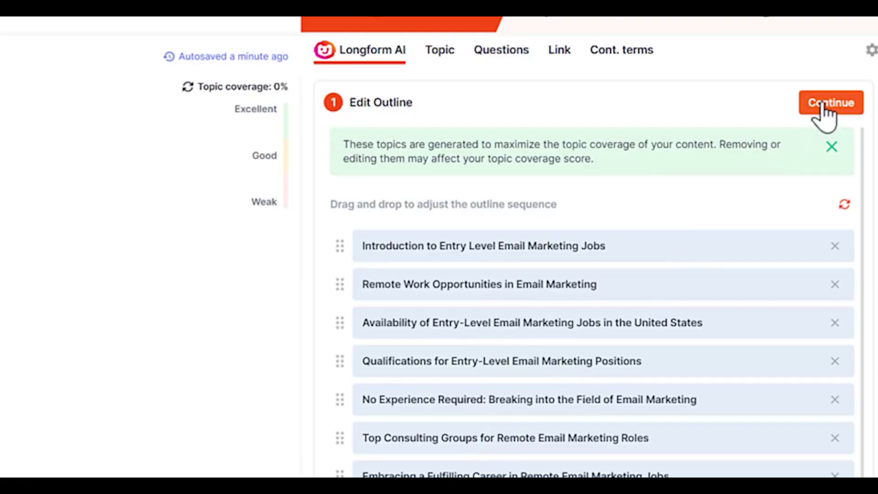
pyautogui.click(823, 105)
pyautogui.click(830, 141)
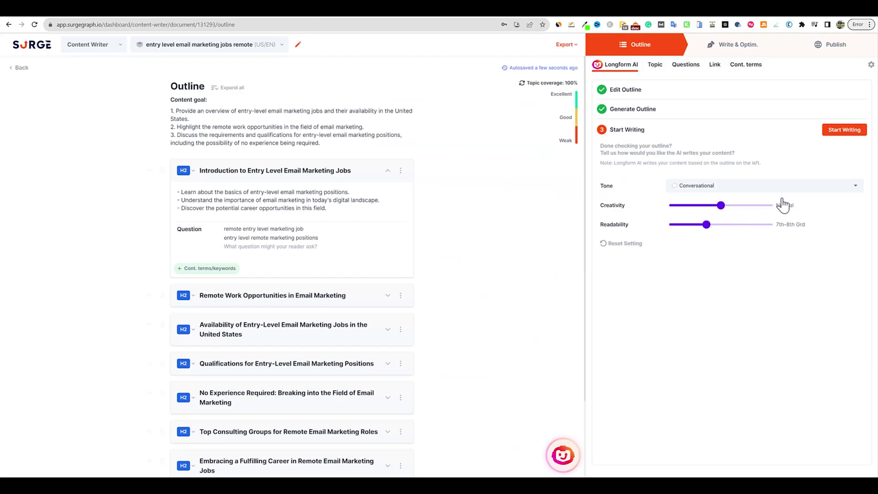
# Keep the writing tone Conversational and start writing the full article
pyautogui.click(799, 195)
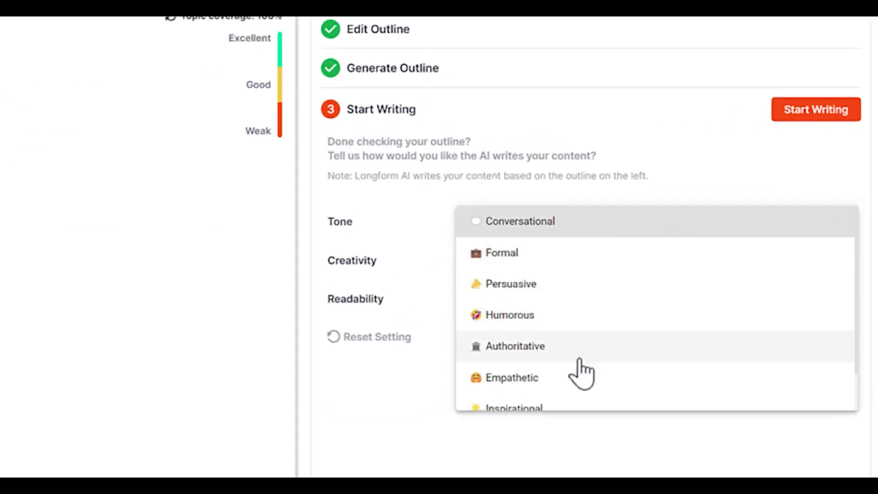
pyautogui.scroll(-2, 566, 297)
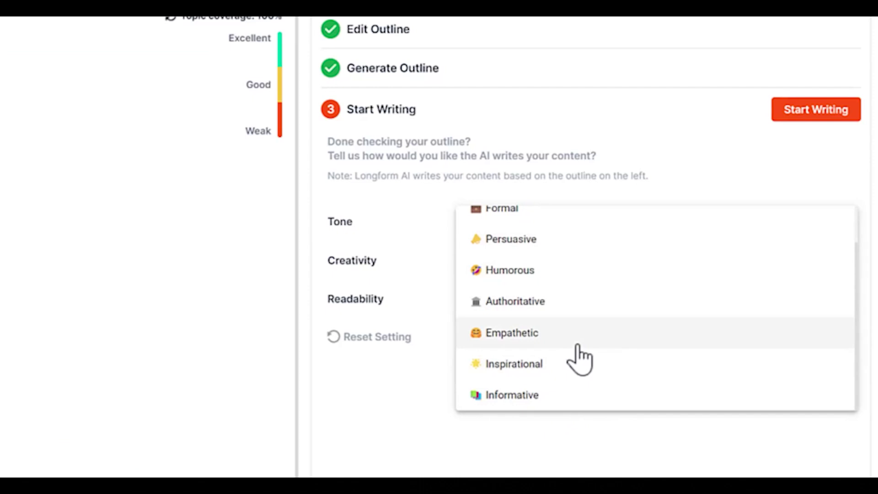
pyautogui.scroll(2, 556, 308)
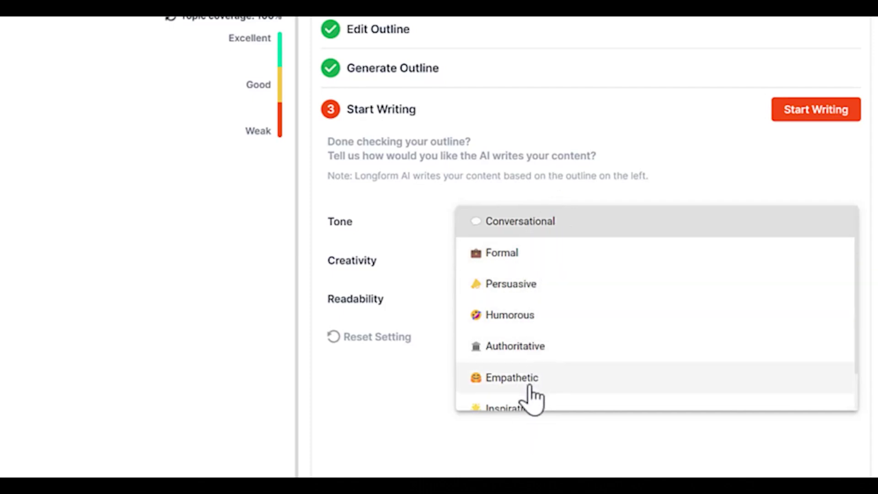
pyautogui.scroll(-1, 530, 379)
pyautogui.scroll(1, 526, 348)
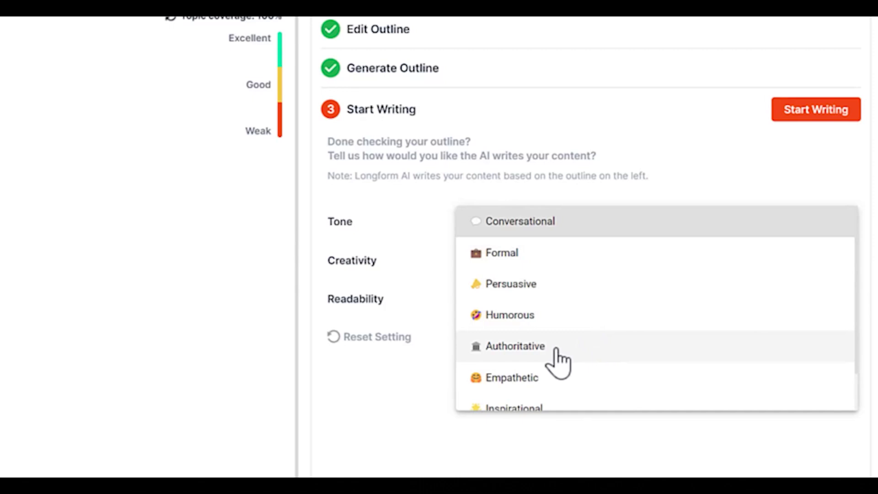
pyautogui.scroll(-1, 570, 361)
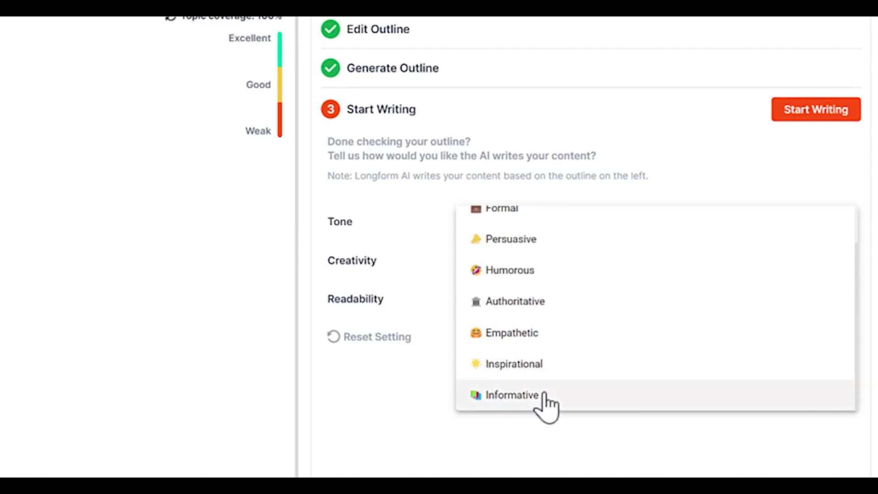
pyautogui.scroll(1, 554, 357)
pyautogui.click(540, 224)
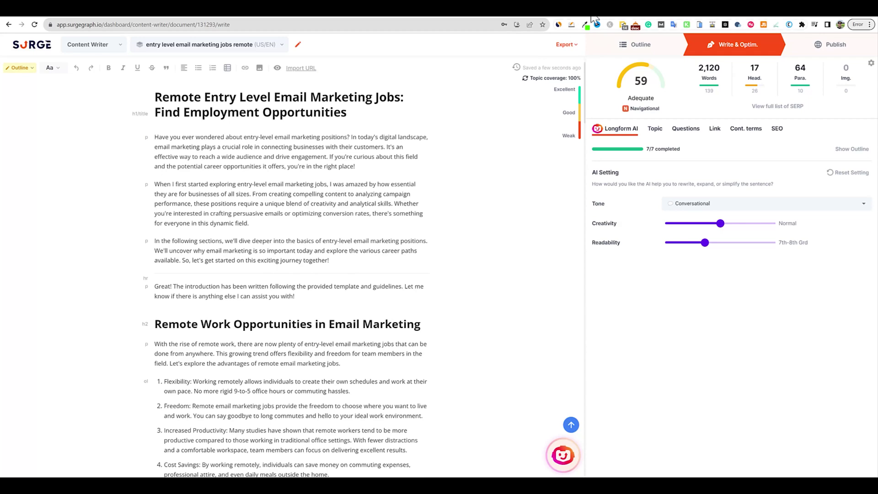
# Reread the Revamped introduction section note in the Thyme update email
pyautogui.click(606, 17)
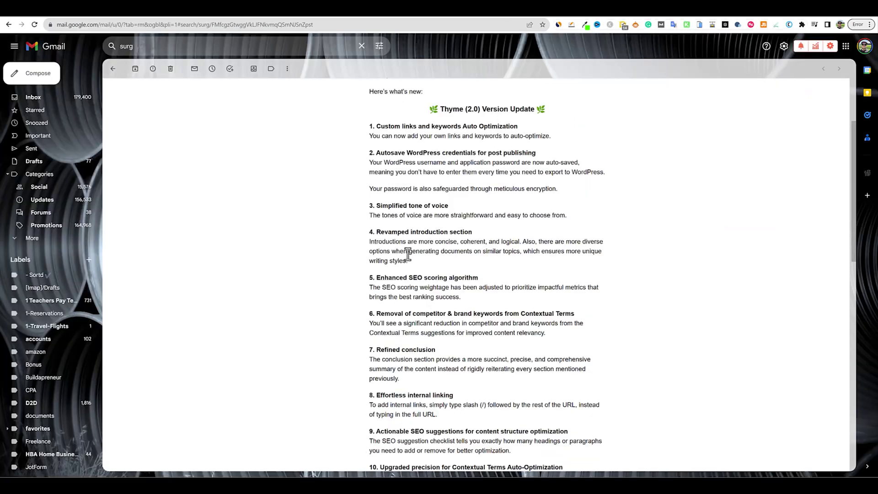
pyautogui.scroll(1, 402, 250)
pyautogui.scroll(-2, 406, 259)
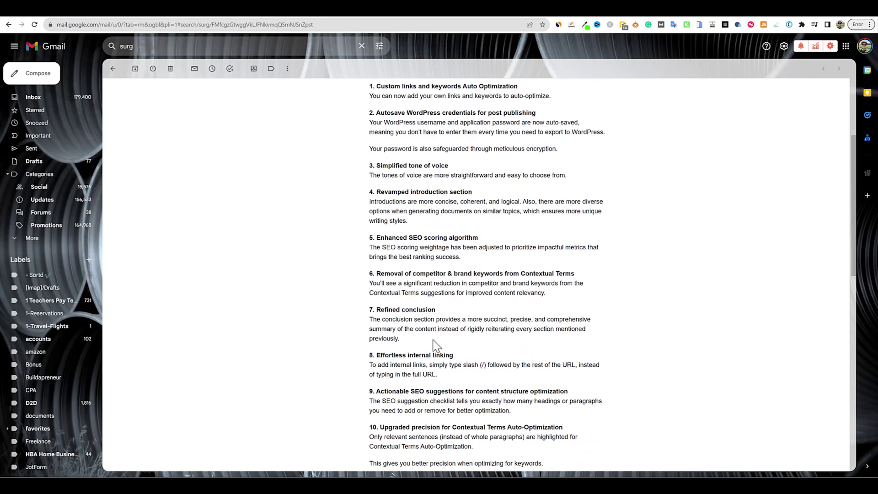
pyautogui.scroll(-1, 433, 344)
pyautogui.scroll(2, 462, 232)
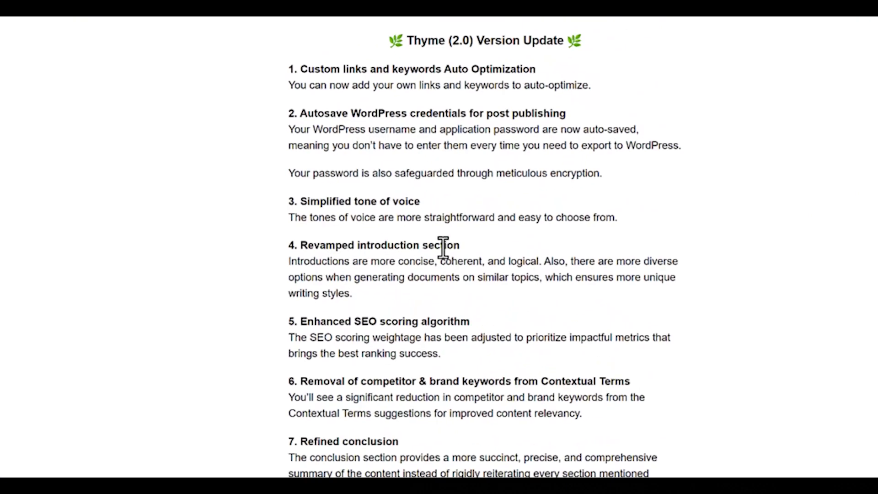
pyautogui.moveTo(472, 229); pyautogui.dragTo(378, 232)
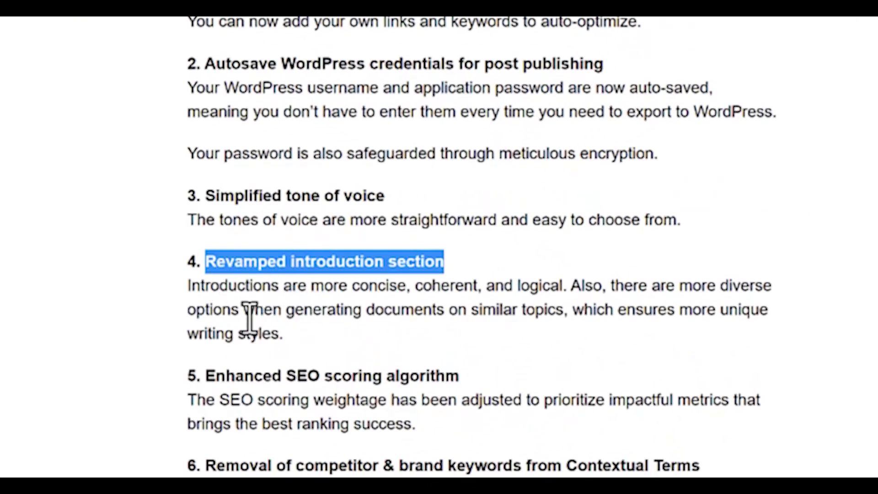
pyautogui.click(249, 318)
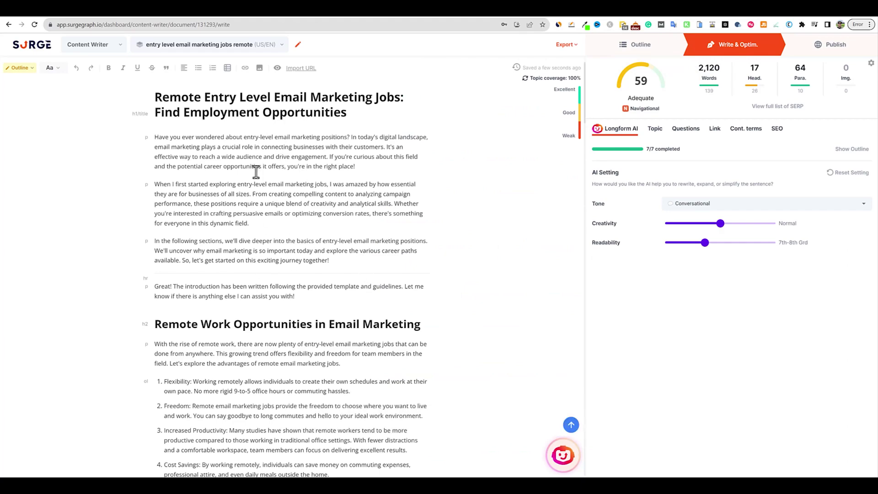
pyautogui.scroll(-8, 311, 329)
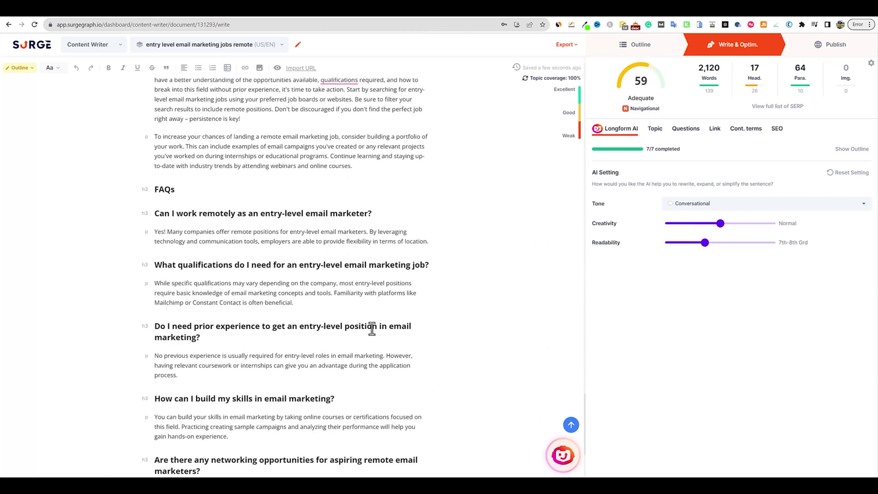
pyautogui.scroll(20, 372, 328)
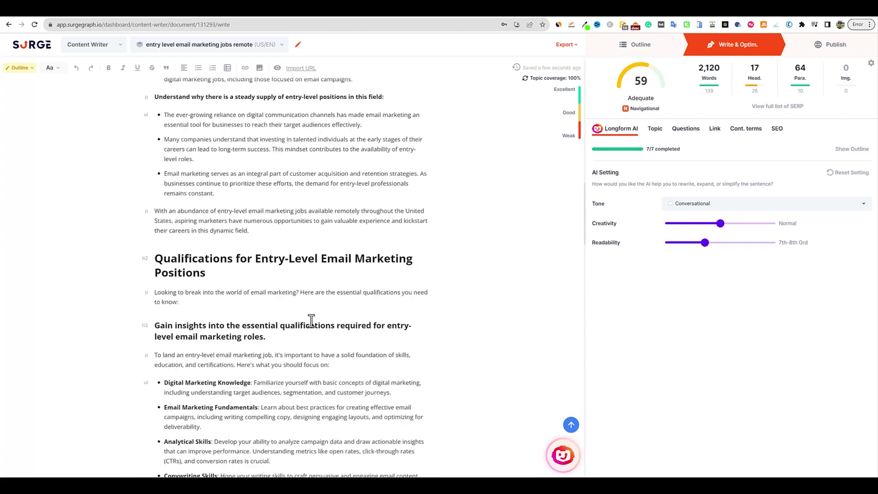
pyautogui.scroll(-15, 337, 320)
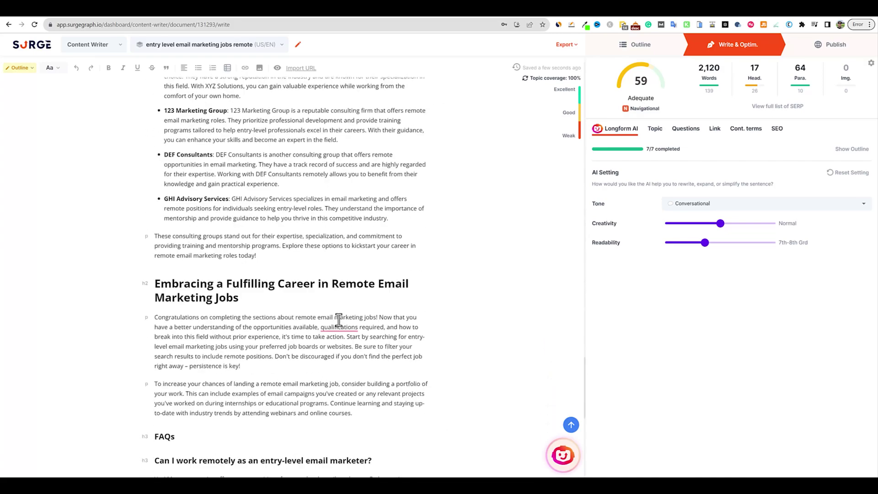
pyautogui.scroll(1, 341, 317)
pyautogui.scroll(-5, 341, 318)
pyautogui.scroll(20, 340, 318)
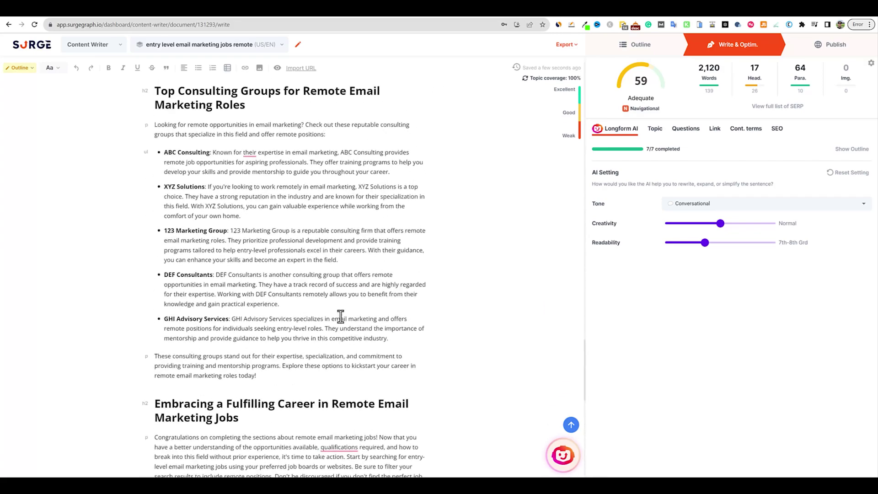
pyautogui.scroll(10, 341, 316)
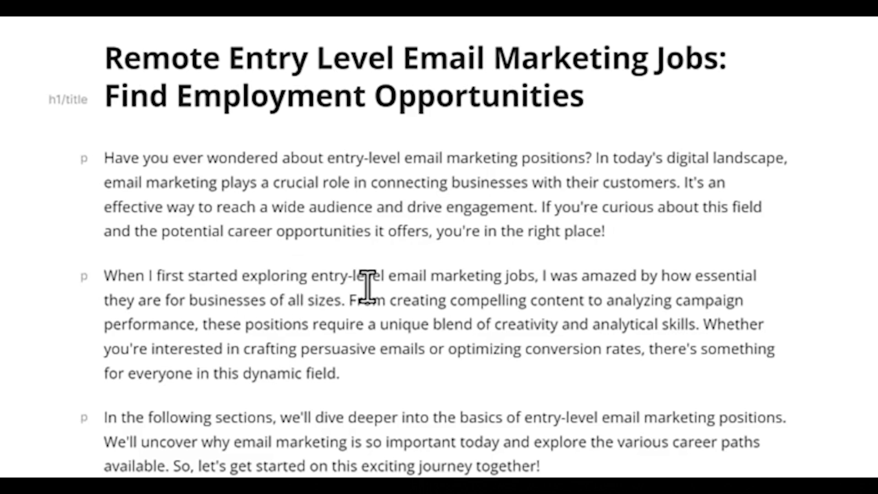
# Select and look over the article's three-paragraph introduction
pyautogui.moveTo(150, 278); pyautogui.dragTo(215, 277)
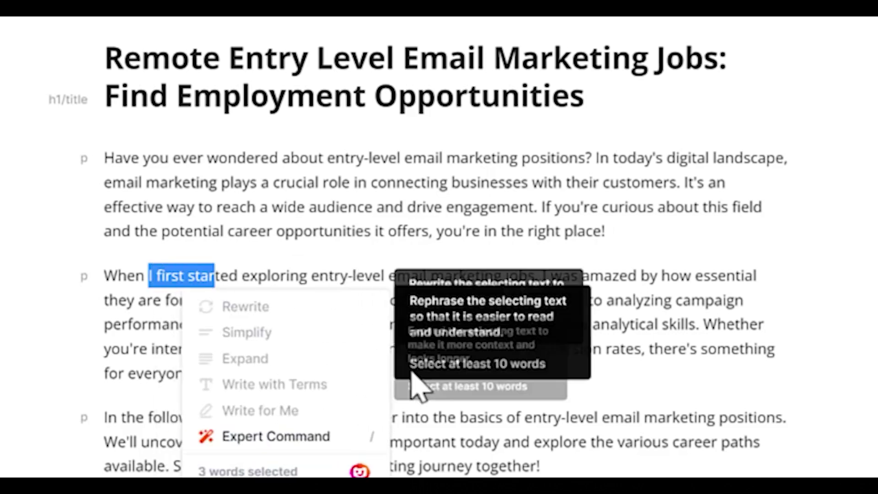
pyautogui.click(715, 300)
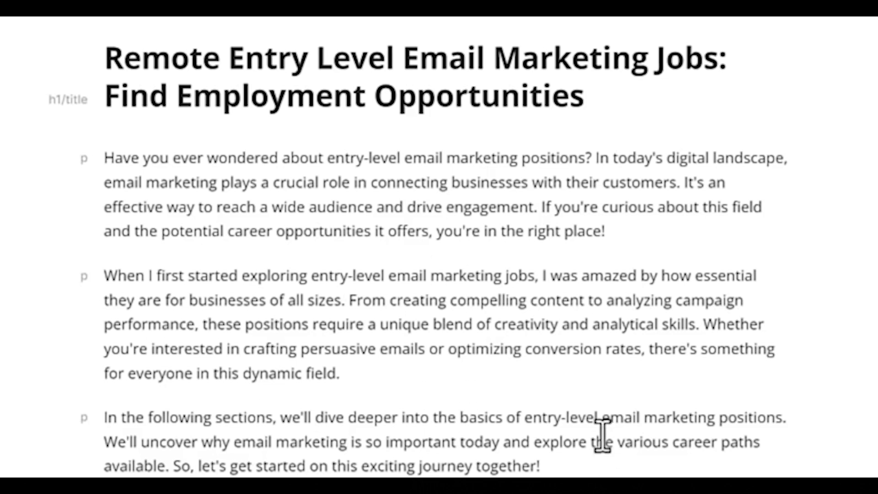
pyautogui.moveTo(542, 466); pyautogui.dragTo(117, 320)
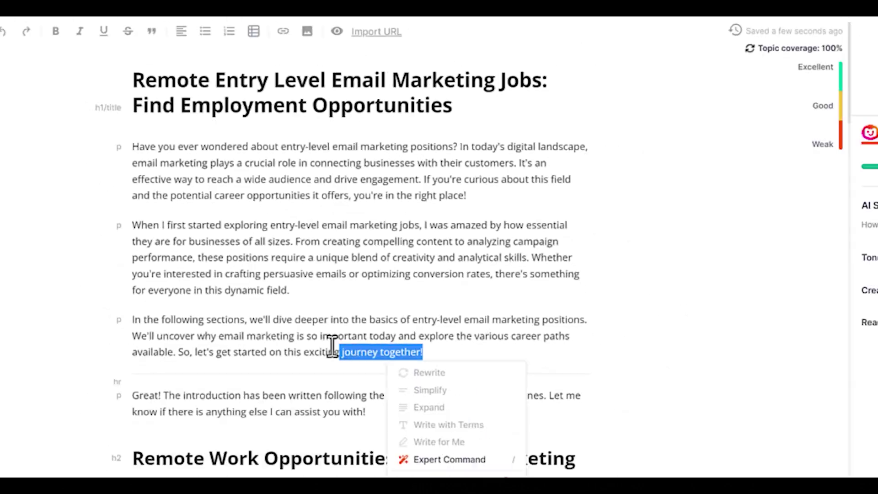
pyautogui.moveTo(160, 202); pyautogui.dragTo(151, 185)
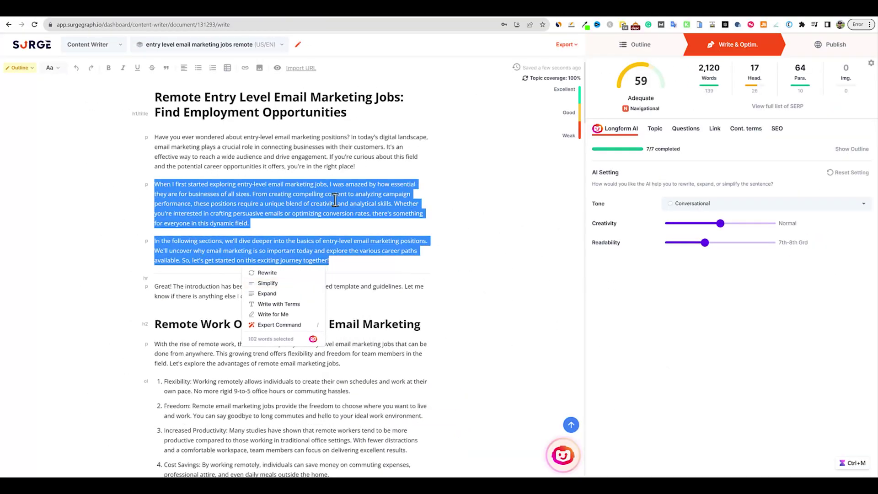
pyautogui.click(373, 251)
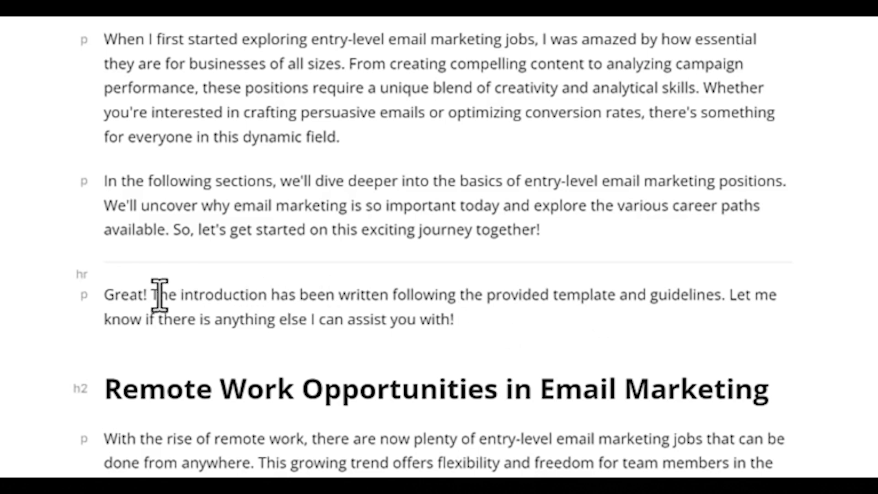
# Delete the 'Great! The introduction has been written…' remark and its leftover empty line
pyautogui.moveTo(159, 295); pyautogui.dragTo(736, 311)
pyautogui.click(706, 339)
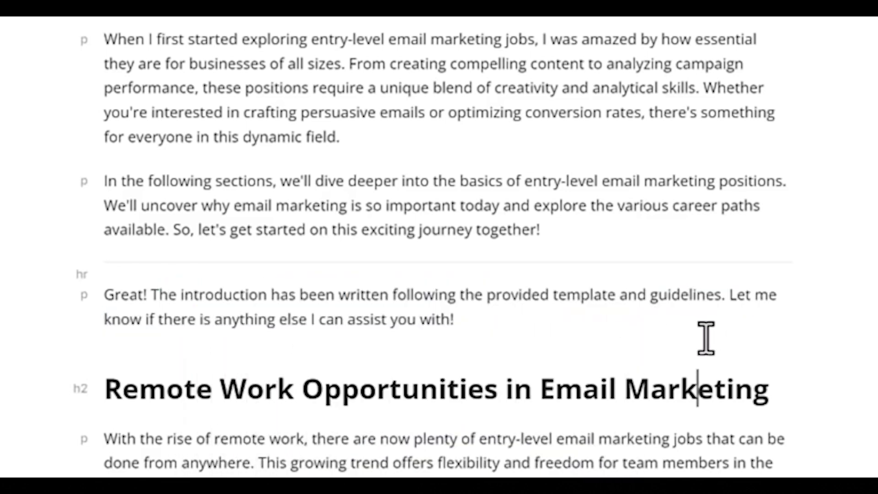
pyautogui.moveTo(454, 320); pyautogui.dragTo(106, 295)
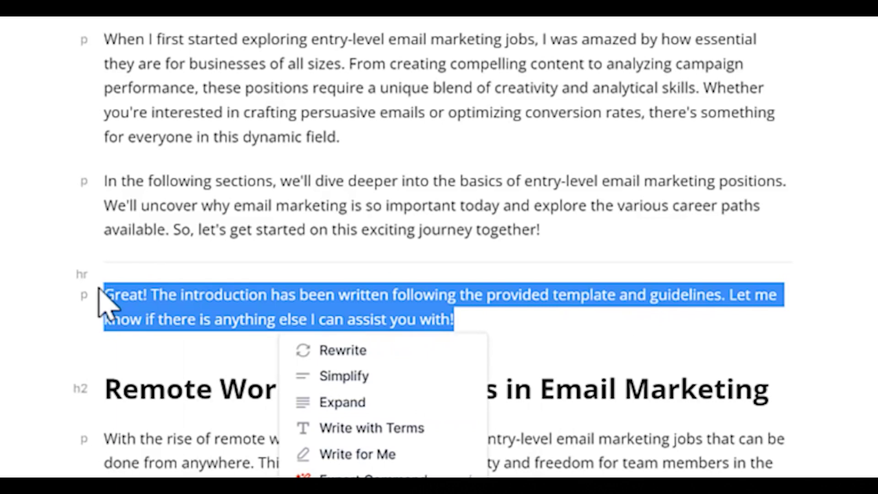
pyautogui.press('BackSpace')
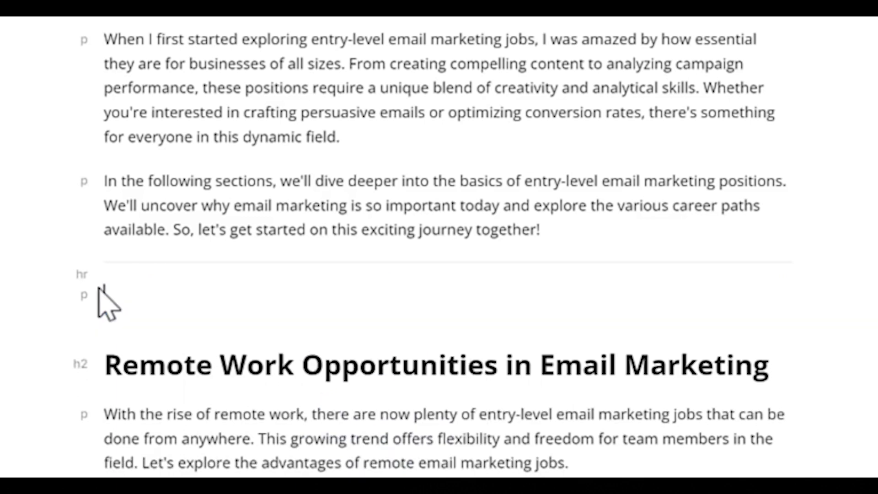
pyautogui.press('BackSpace')
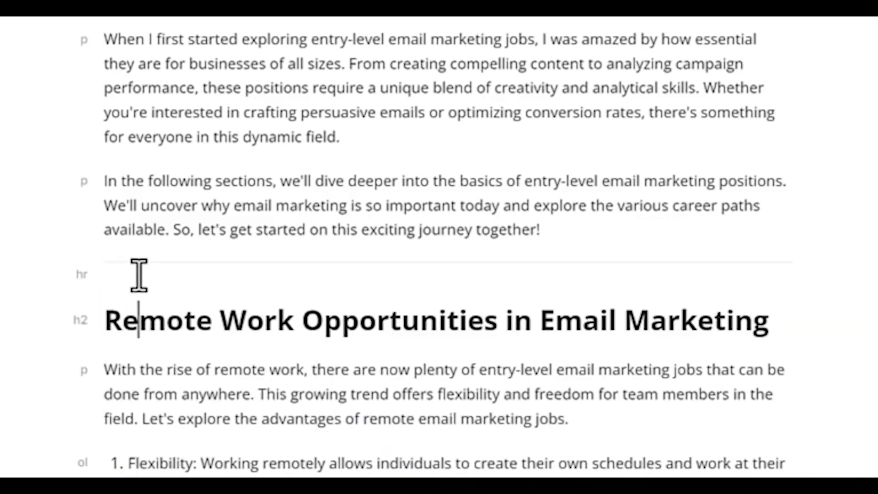
pyautogui.click(568, 232)
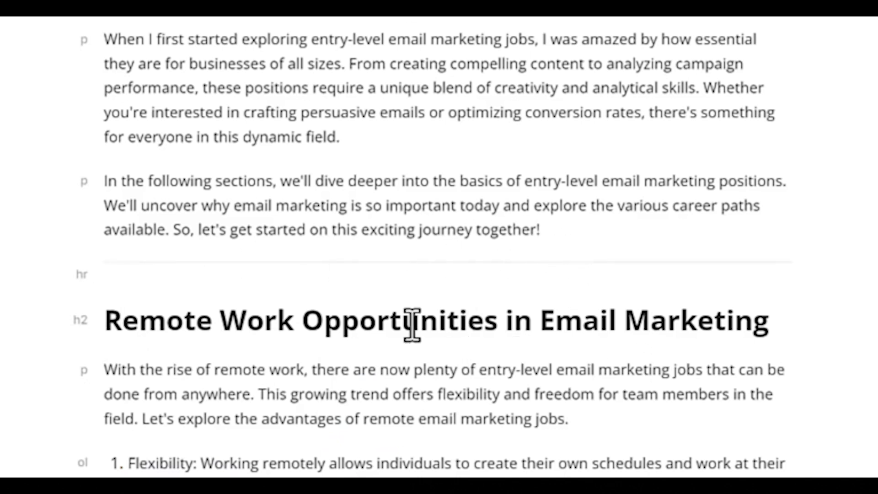
pyautogui.scroll(-2, 449, 383)
pyautogui.scroll(2, 475, 388)
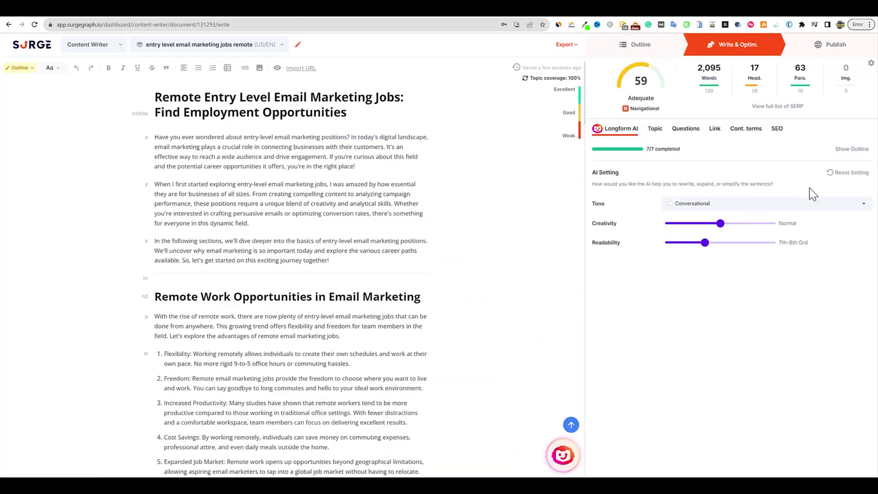
# Add four realisticpay.com URLs from Notepad to the SEO custom Links field
pyautogui.click(775, 130)
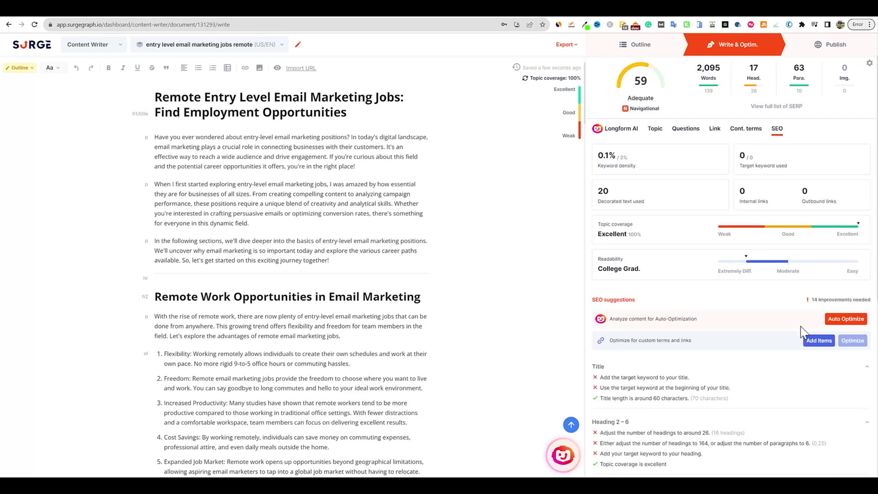
pyautogui.click(819, 340)
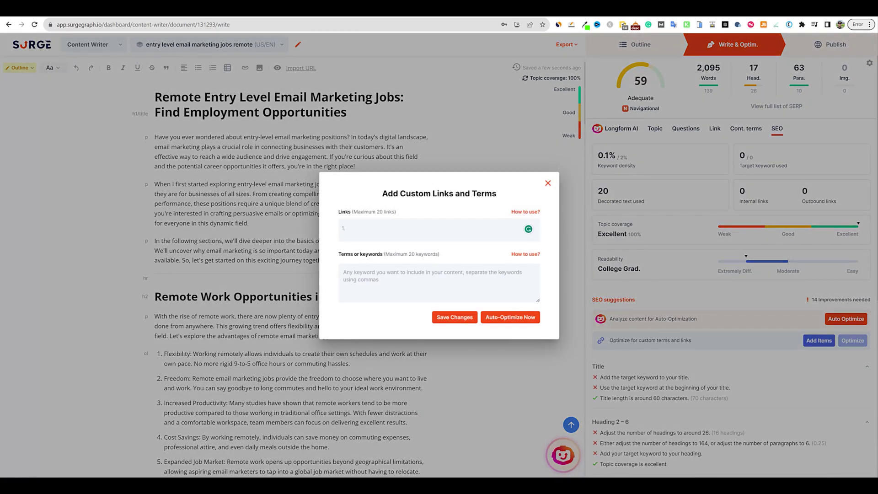
pyautogui.hotkey('alt', 'Tab')
pyautogui.moveTo(402, 79); pyautogui.dragTo(384, 99)
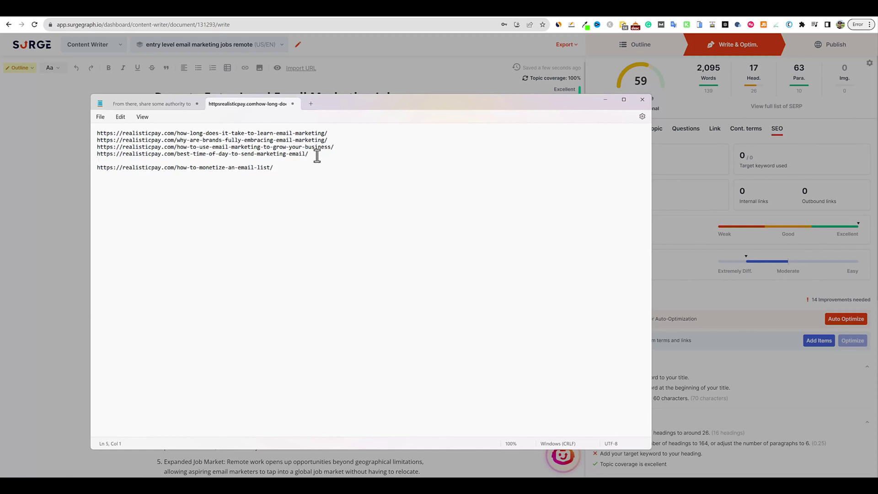
pyautogui.moveTo(311, 155); pyautogui.dragTo(93, 137)
pyautogui.hotkey('ctrl', 'c')
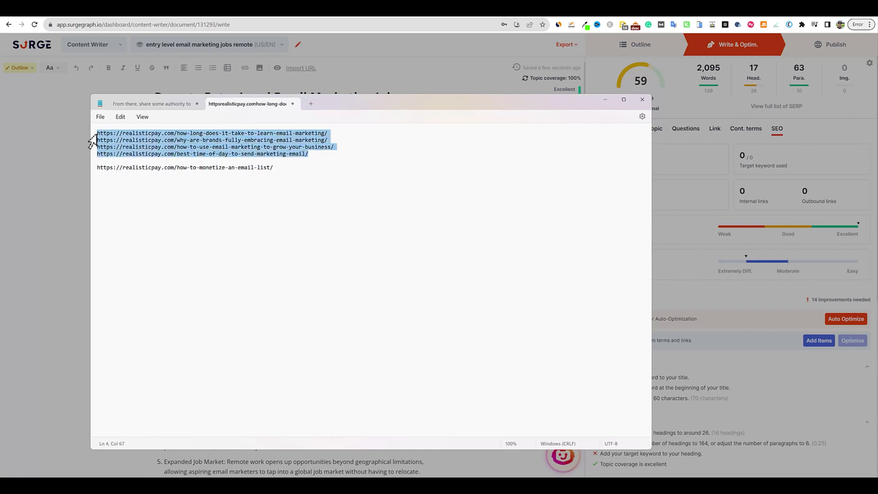
pyautogui.click(606, 99)
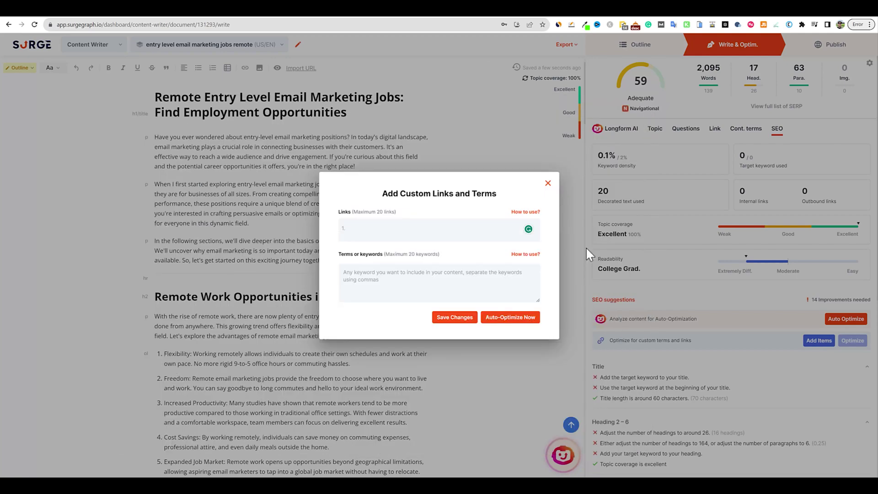
pyautogui.click(377, 228)
pyautogui.hotkey('ctrl', 'v')
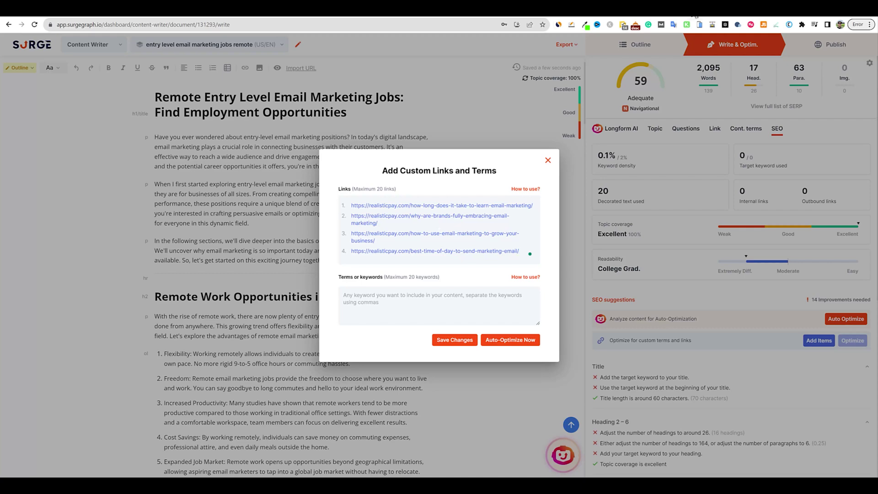
pyautogui.click(648, 17)
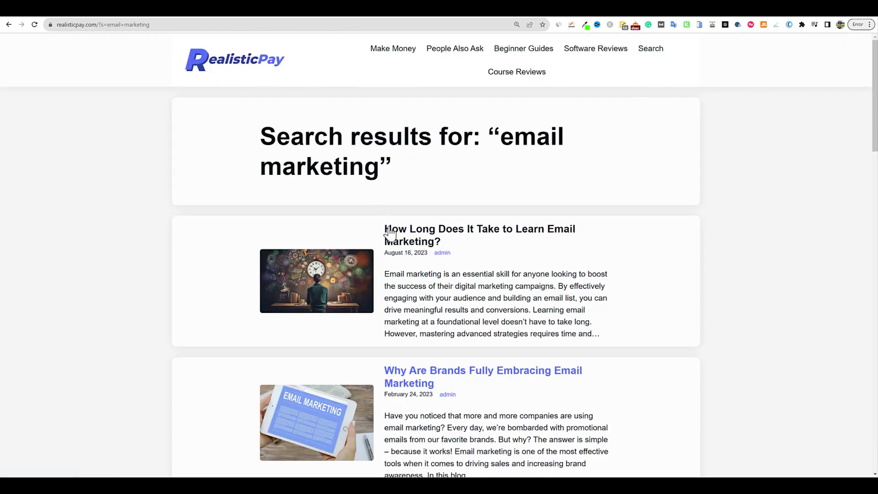
pyautogui.scroll(-5, 517, 382)
pyautogui.scroll(5, 516, 378)
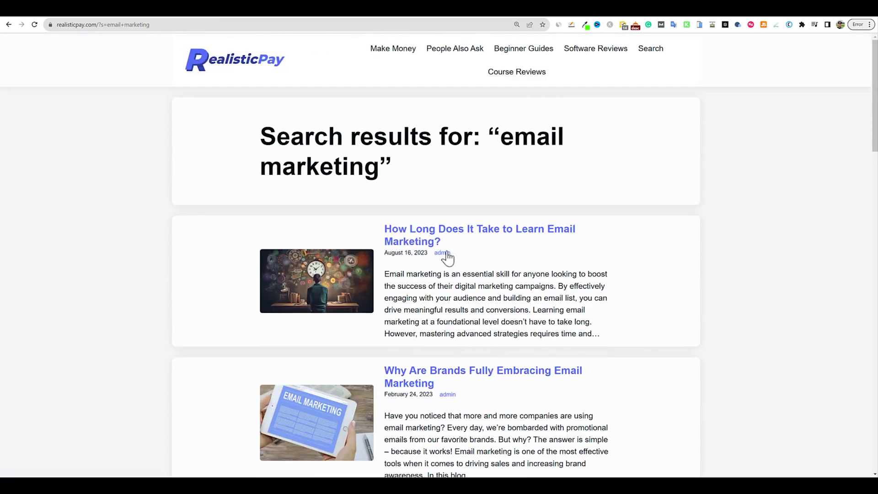
pyautogui.hotkey('ctrl', 'Tab')
pyautogui.hotkey('ctrl', 'Tab')
pyautogui.hotkey('ctrl', 'Tab')
pyautogui.hotkey('ctrl', 'Tab')
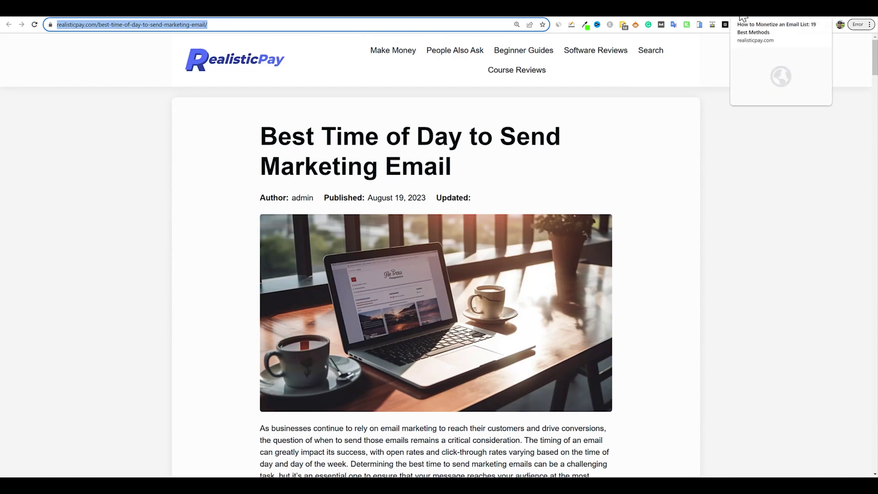
pyautogui.click(741, 17)
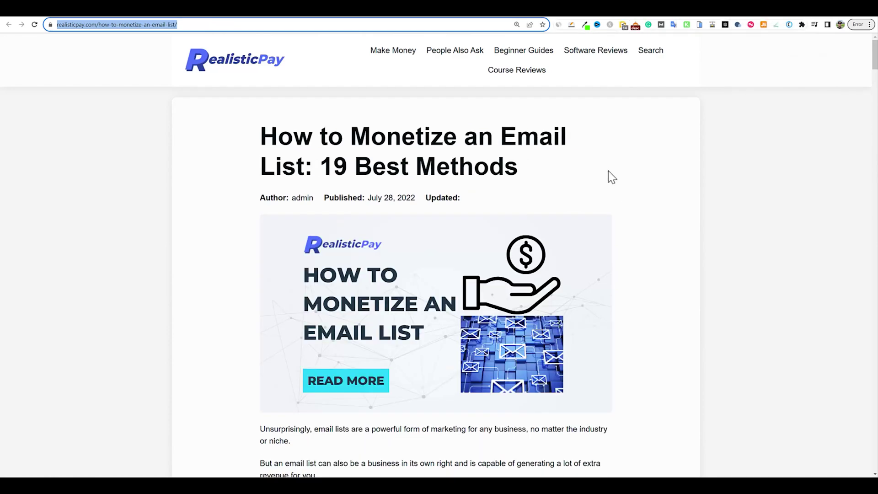
pyautogui.click(624, 18)
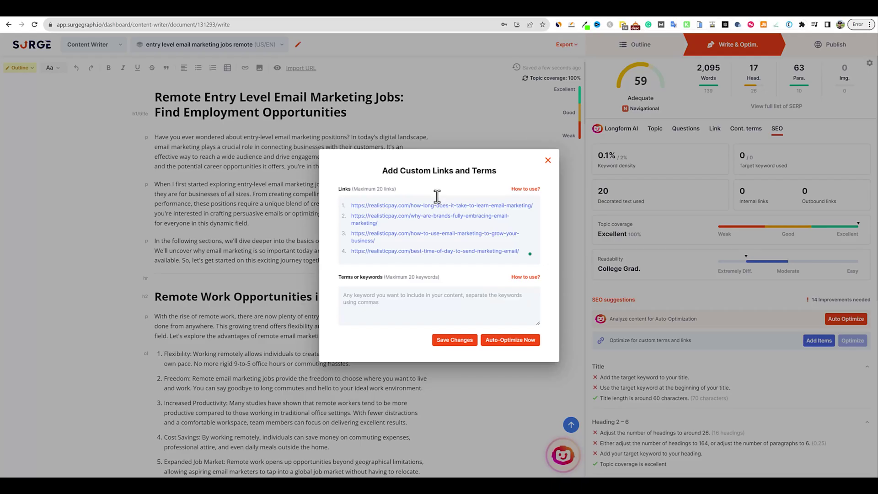
# Copy the first ten keywords from ChatGPT's comma-separated list and return to SurgeGraph
pyautogui.click(762, 17)
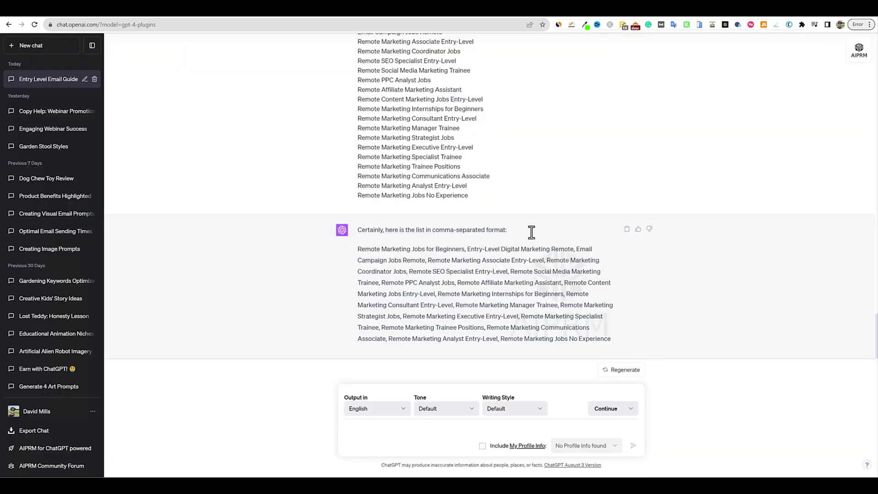
pyautogui.click(631, 19)
pyautogui.moveTo(435, 294); pyautogui.dragTo(358, 257)
pyautogui.hotkey('ctrl', 'c')
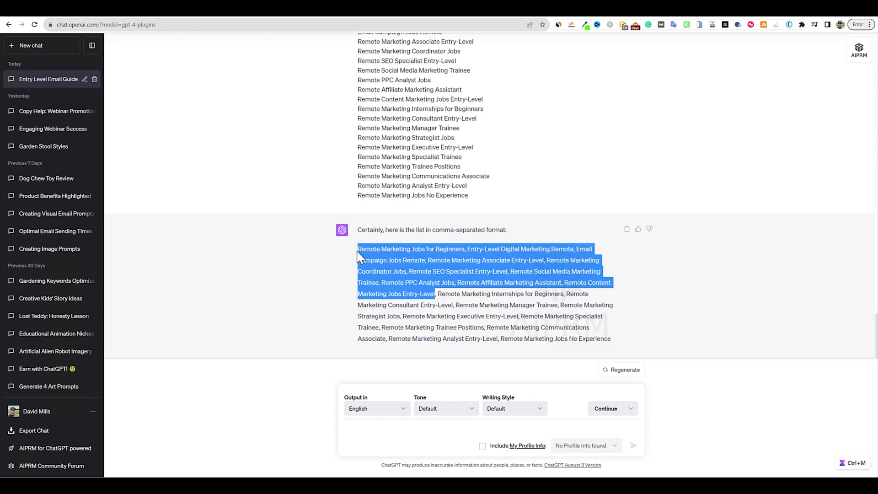
pyautogui.click(624, 14)
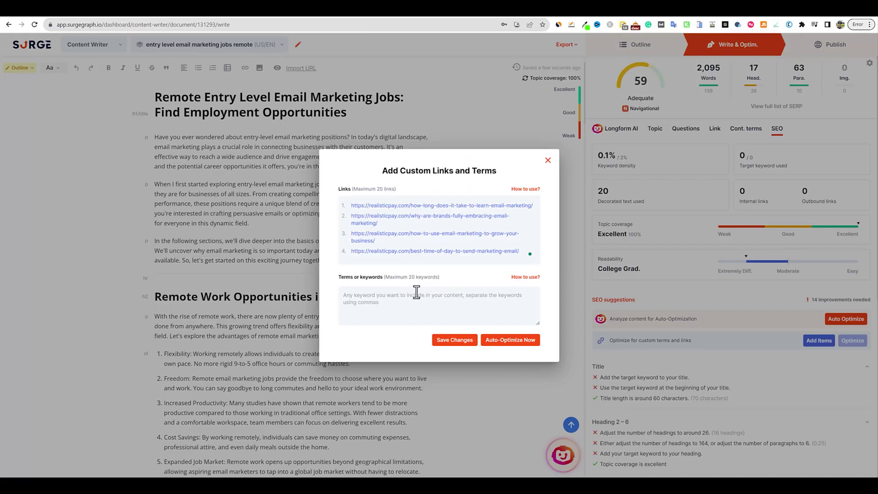
# Save the ten keywords as custom terms, auto-optimize, and accept 'remote marketing jobs for beginners'
pyautogui.hotkey('ctrl', 'v')
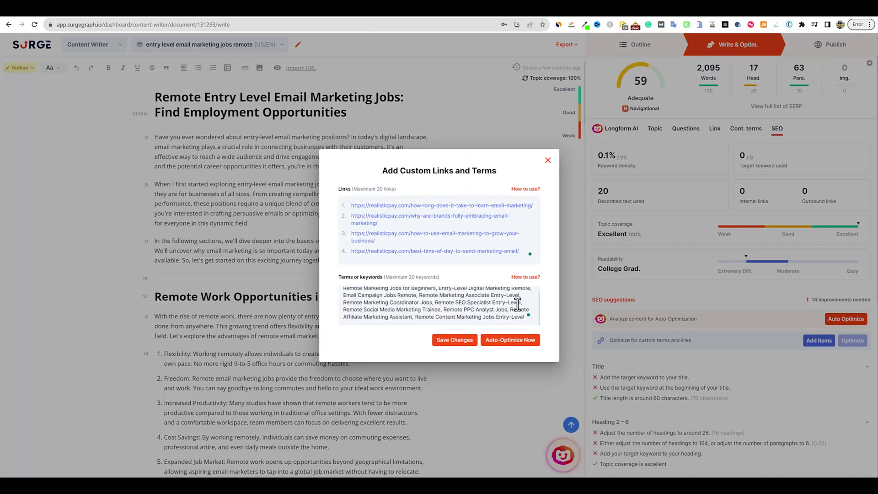
pyautogui.scroll(1, 504, 314)
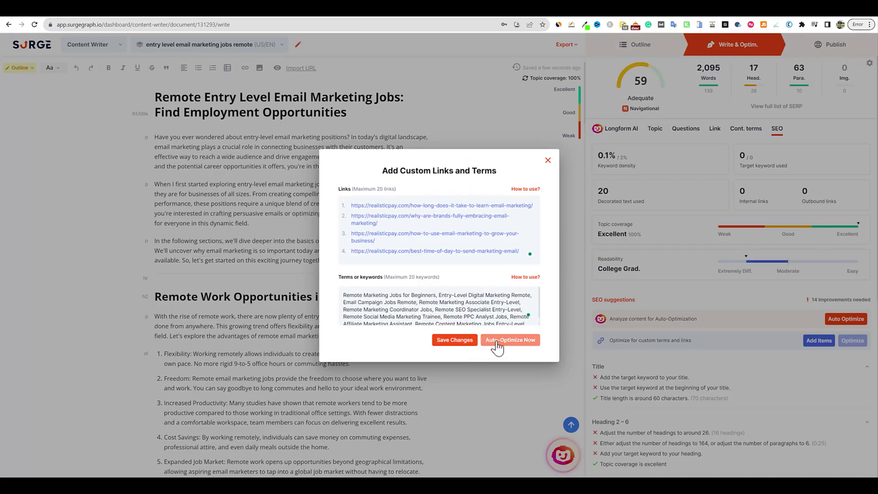
pyautogui.click(461, 341)
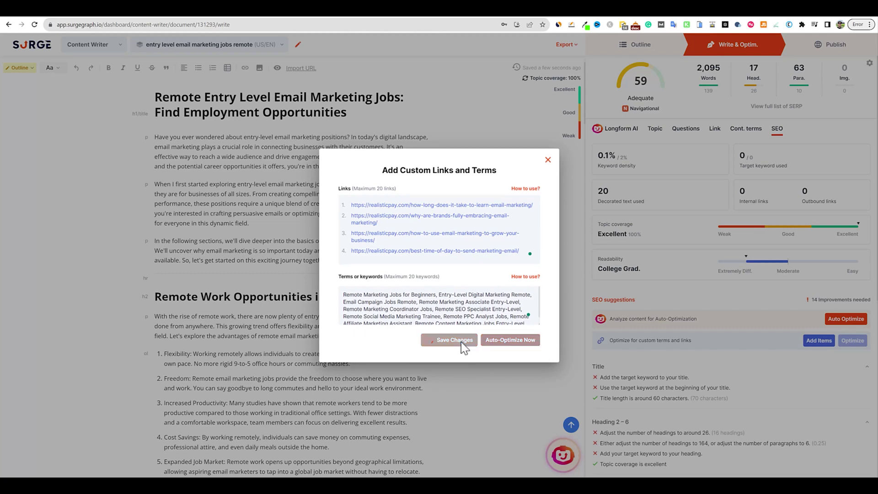
pyautogui.click(518, 347)
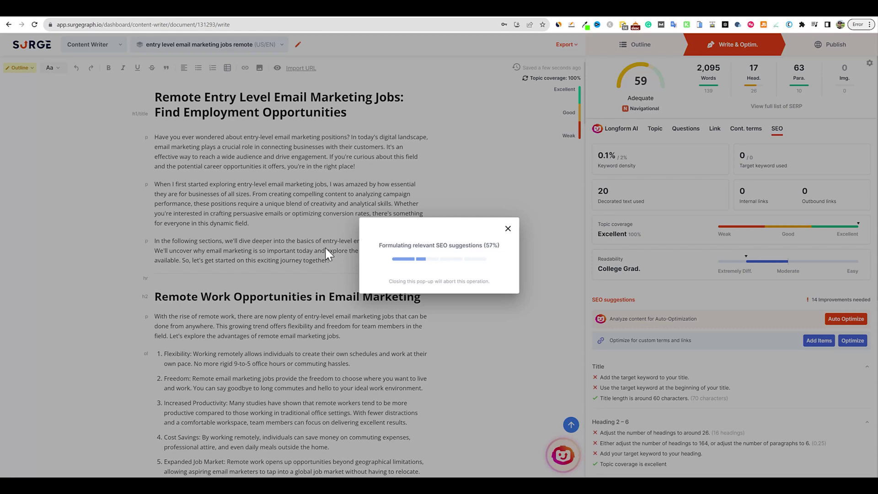
pyautogui.press('Return')
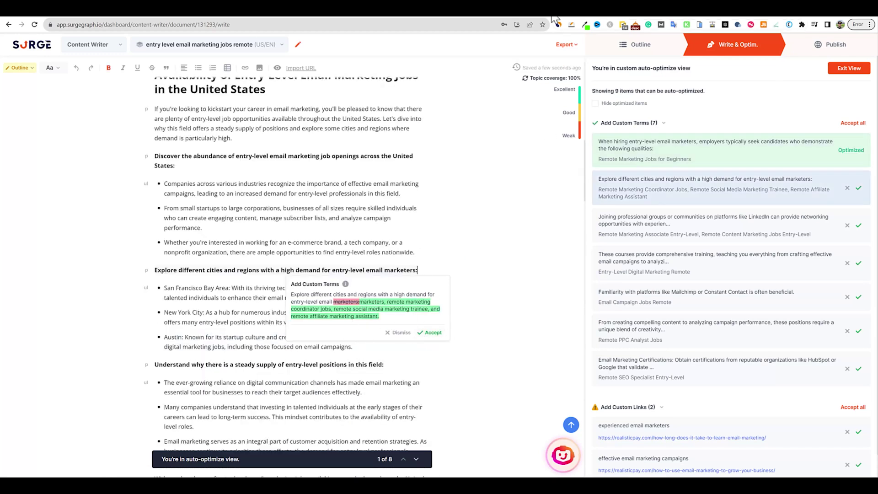
# Check the Surge update email, then accept the rewrite adding the three remote marketing keywords
pyautogui.click(607, 17)
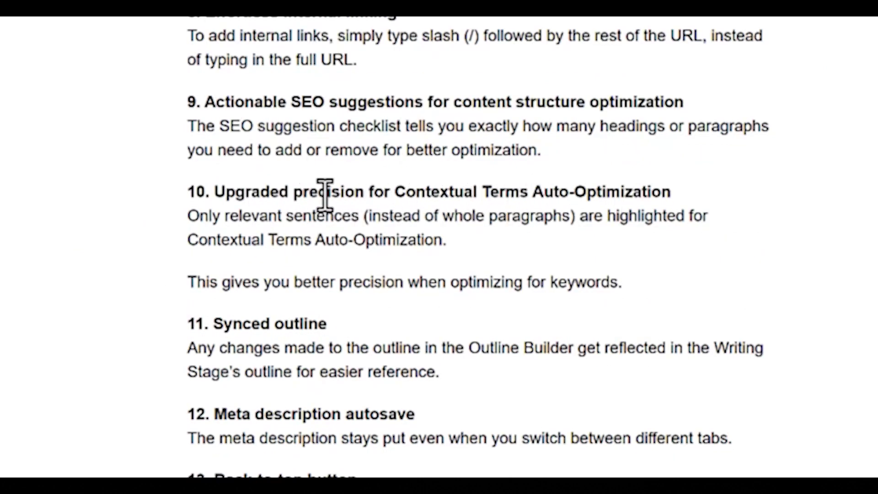
pyautogui.scroll(5, 316, 87)
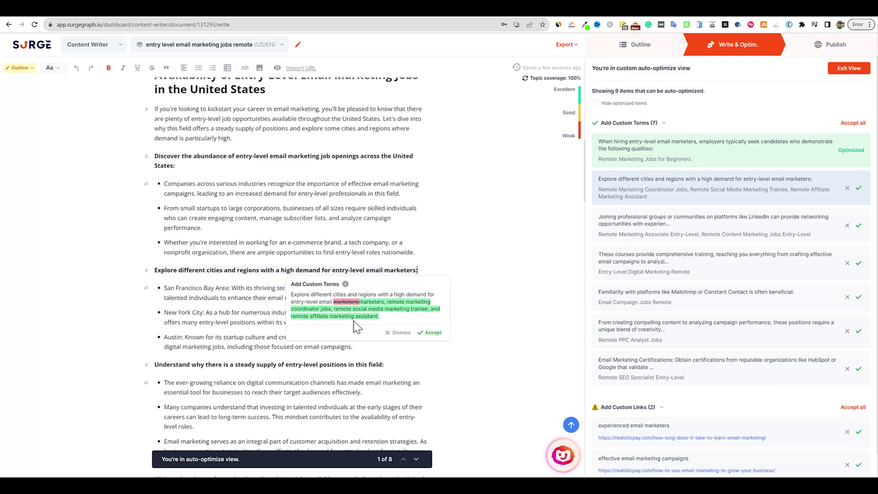
pyautogui.click(431, 333)
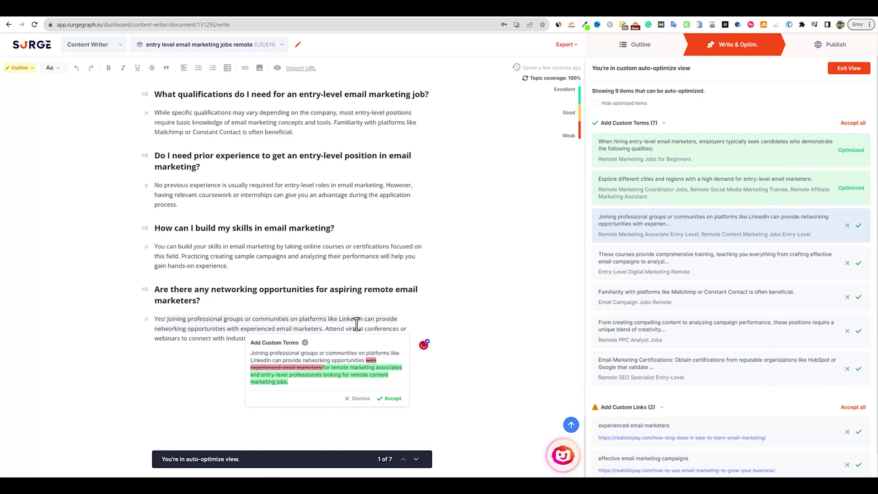
# Scroll back to the top and leave the auto-optimize view
pyautogui.scroll(20, 347, 321)
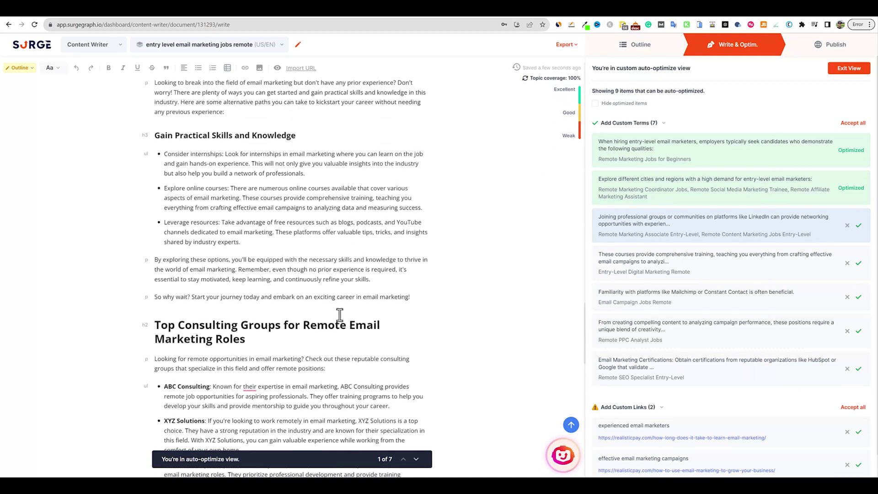
pyautogui.scroll(15, 340, 314)
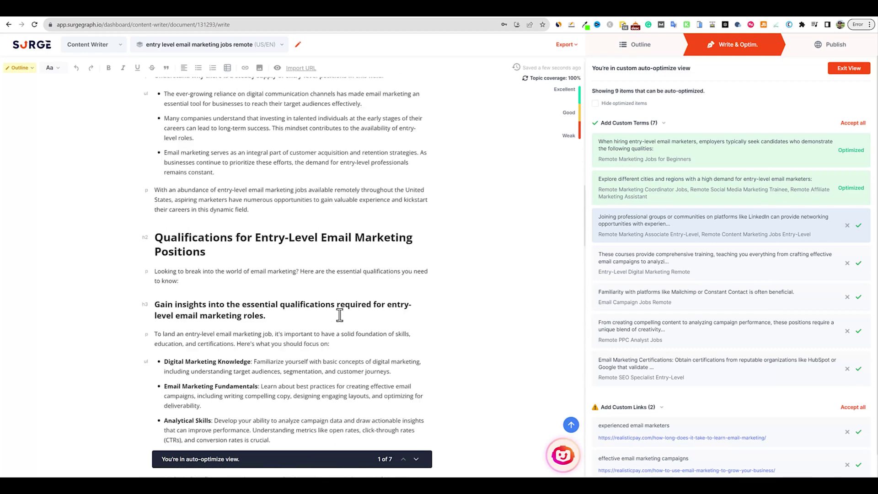
pyautogui.scroll(1, 339, 315)
pyautogui.scroll(1, 340, 314)
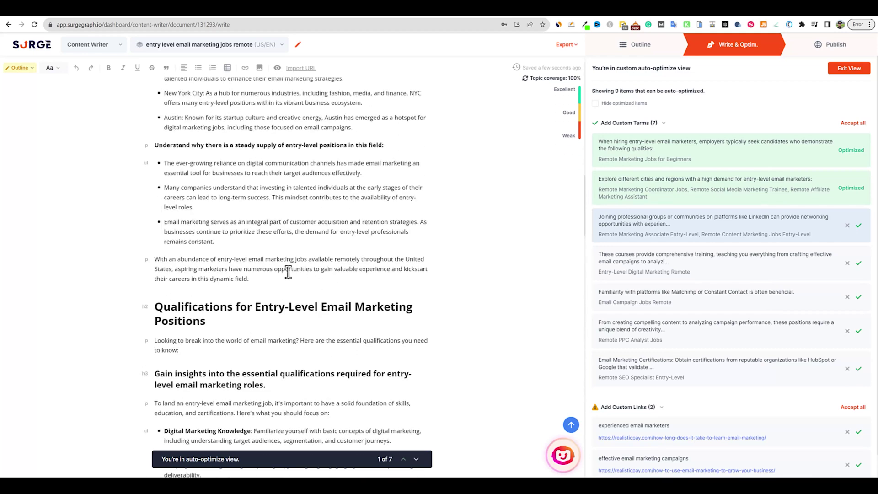
pyautogui.scroll(10, 305, 259)
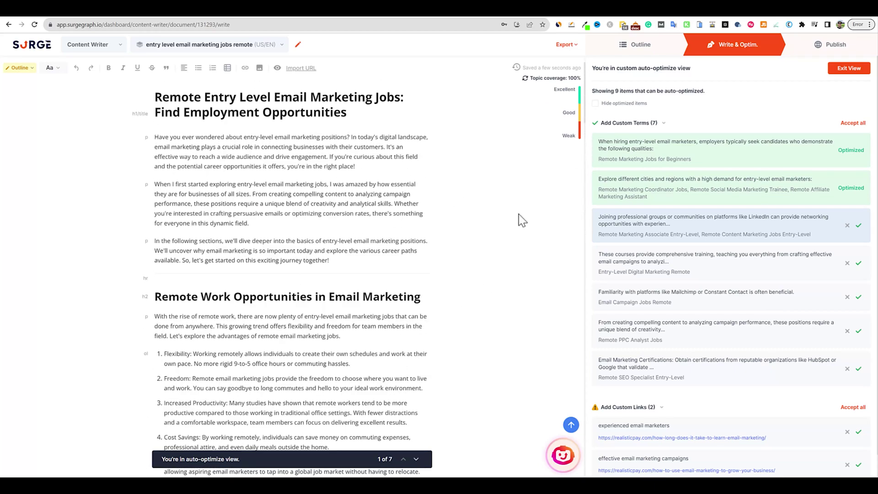
pyautogui.click(848, 68)
# Reopen the custom links and terms dialog, clear every old keyword from the Terms box, and close it
pyautogui.click(817, 340)
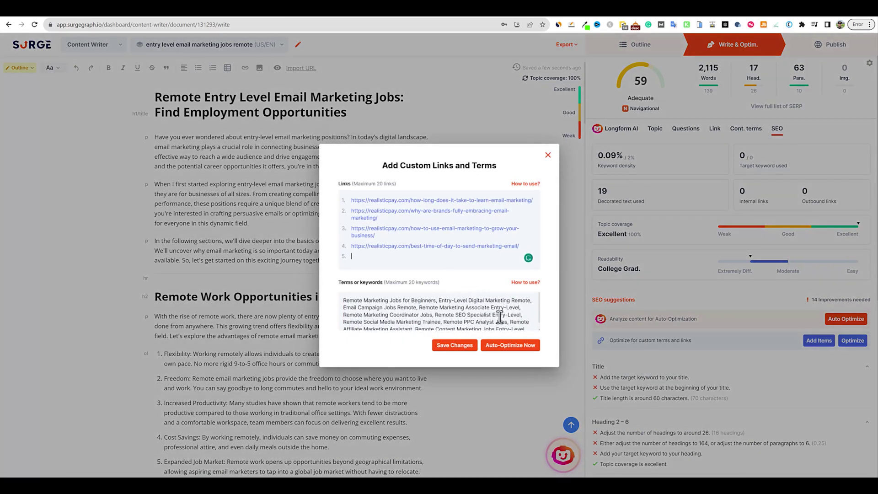
pyautogui.click(500, 317)
pyautogui.hotkey('ctrl', 'a')
pyautogui.press('BackSpace')
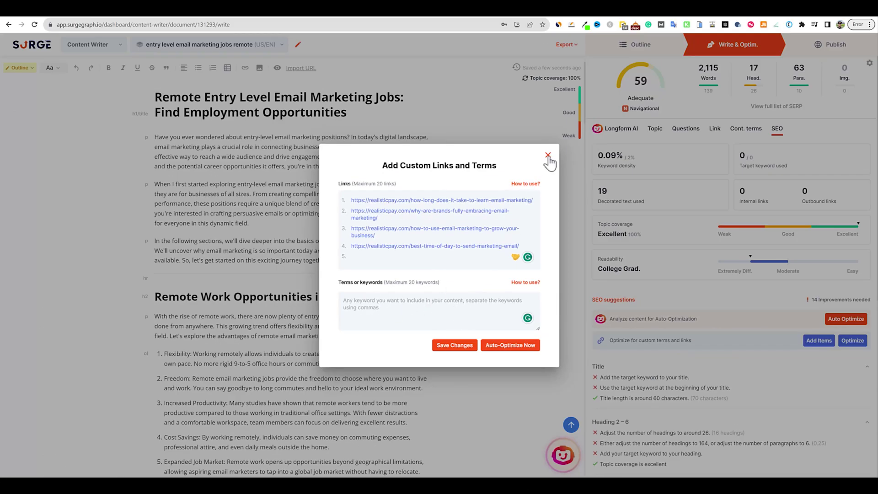
pyautogui.click(548, 156)
# Copy 'Remote Marketing Jobs for Beginners' from ChatGPT and confirm it appears in the article
pyautogui.click(737, 18)
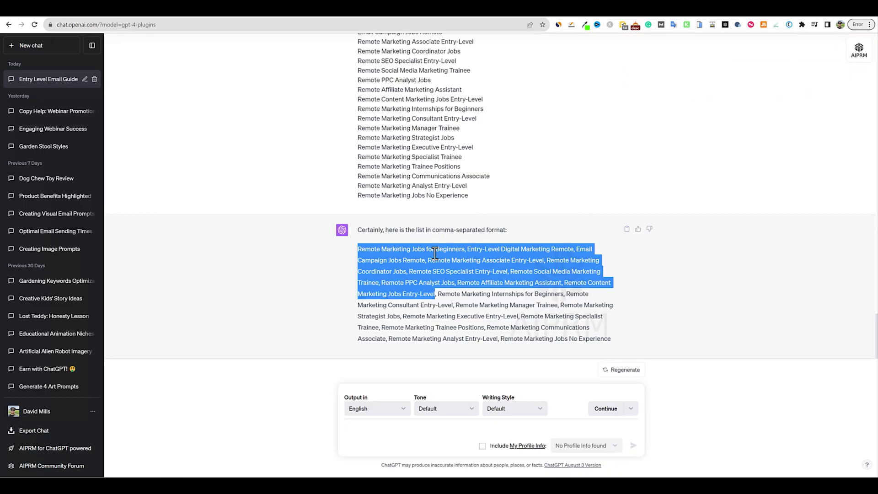
pyautogui.click(413, 251)
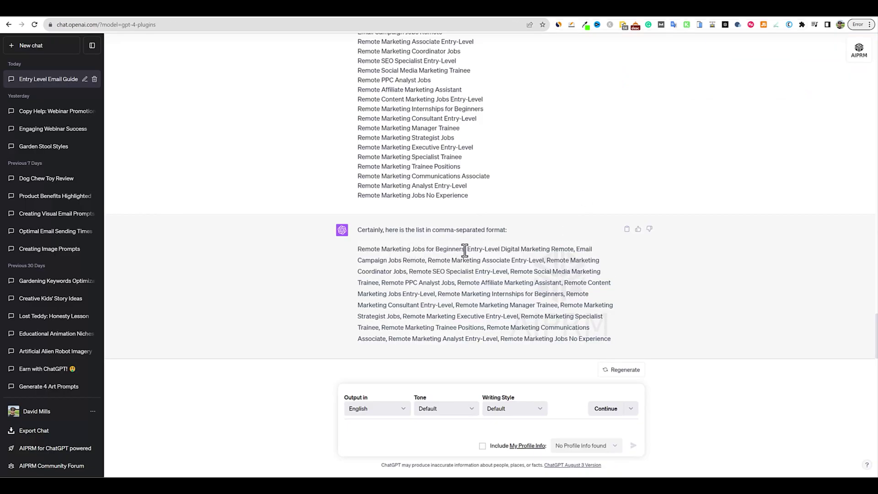
pyautogui.moveTo(465, 250); pyautogui.dragTo(366, 250)
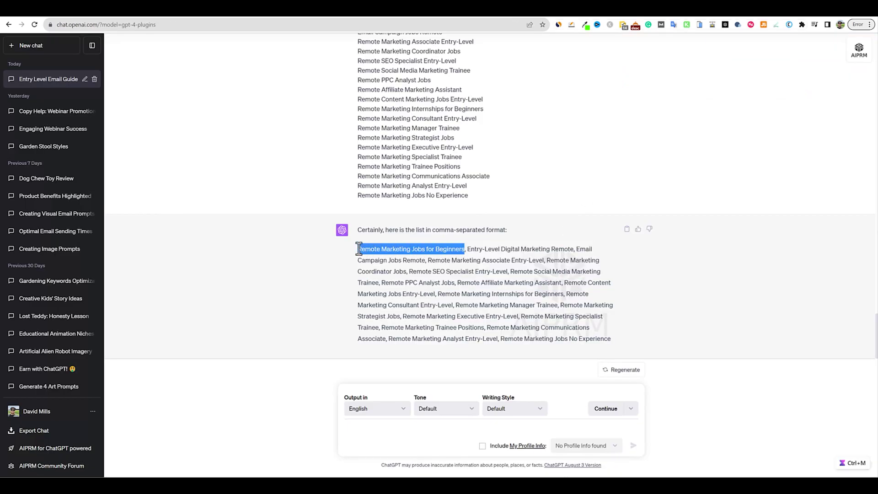
pyautogui.hotkey('ctrl', 'Tab')
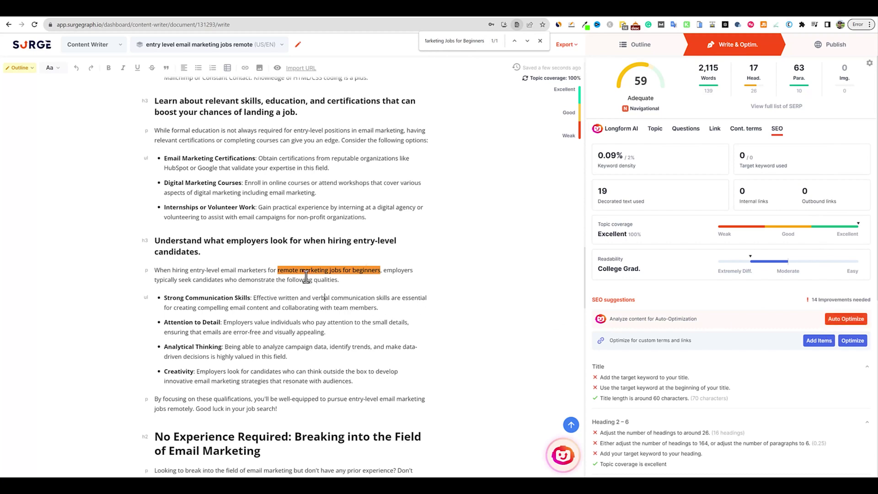
# Search the article for 'Entry-Level Digital Marketing Remote' and confirm it is absent
pyautogui.click(761, 15)
pyautogui.moveTo(466, 248); pyautogui.dragTo(569, 249)
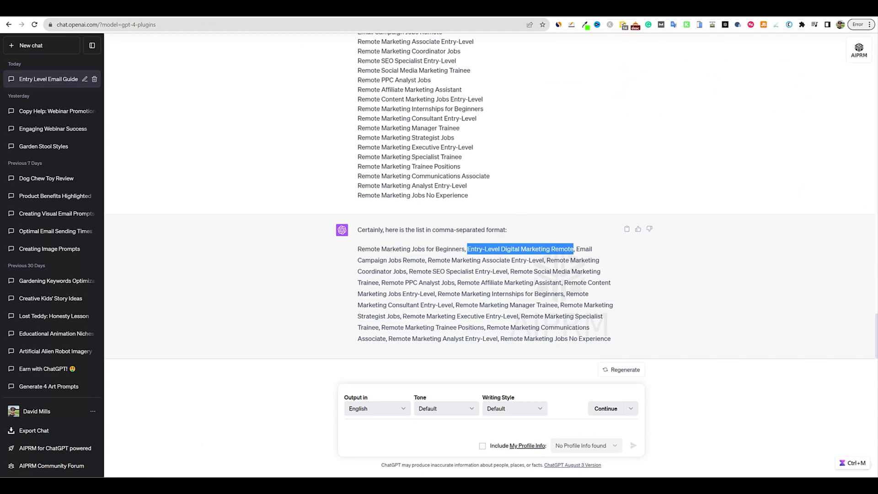
pyautogui.click(633, 17)
pyautogui.hotkey('ctrl', 'f')
pyautogui.write('Entry-Level Digital Marketing Remote')
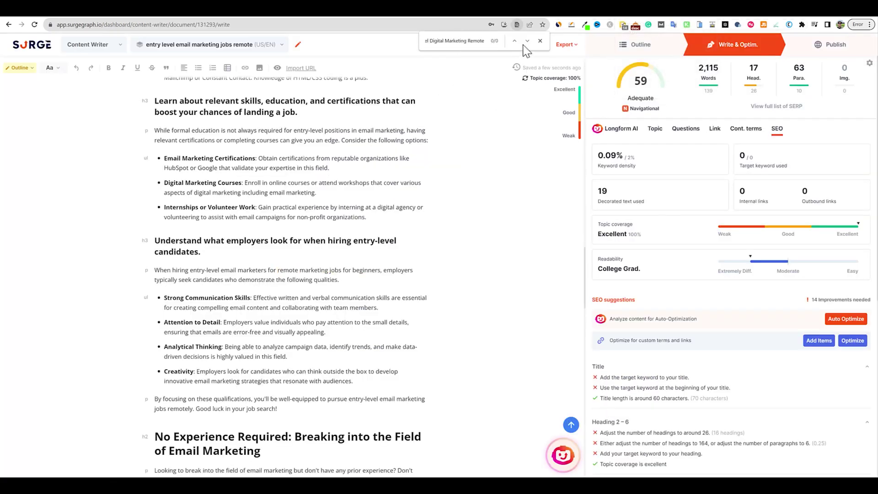
pyautogui.click(541, 41)
# Move the article on to the Publish stage
pyautogui.scroll(-10, 403, 298)
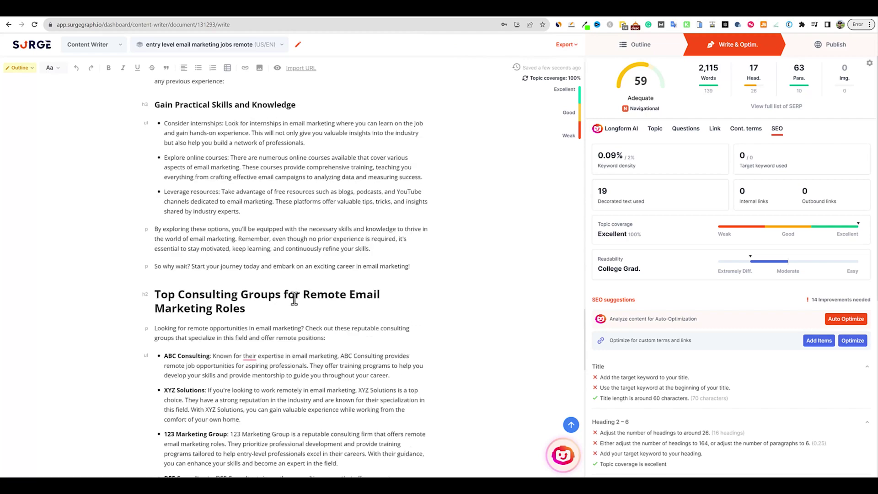
pyautogui.scroll(11, 294, 299)
pyautogui.scroll(9, 294, 298)
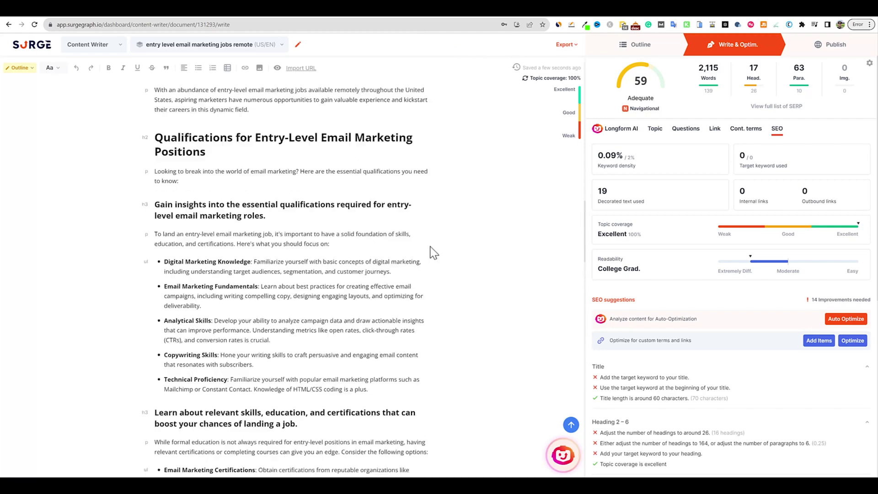
pyautogui.click(836, 48)
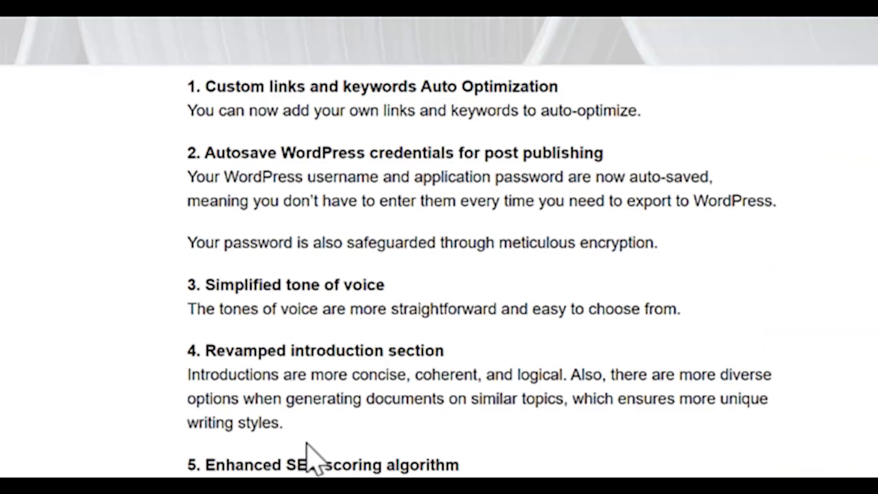
# Generate a meta description for the remote entry-level email marketing jobs article, under 160 characters
pyautogui.scroll(2, 293, 366)
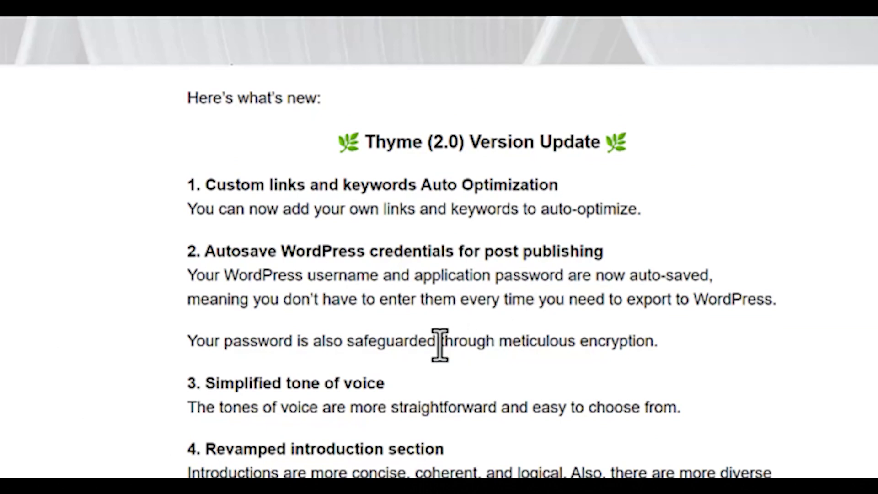
pyautogui.scroll(-7, 318, 458)
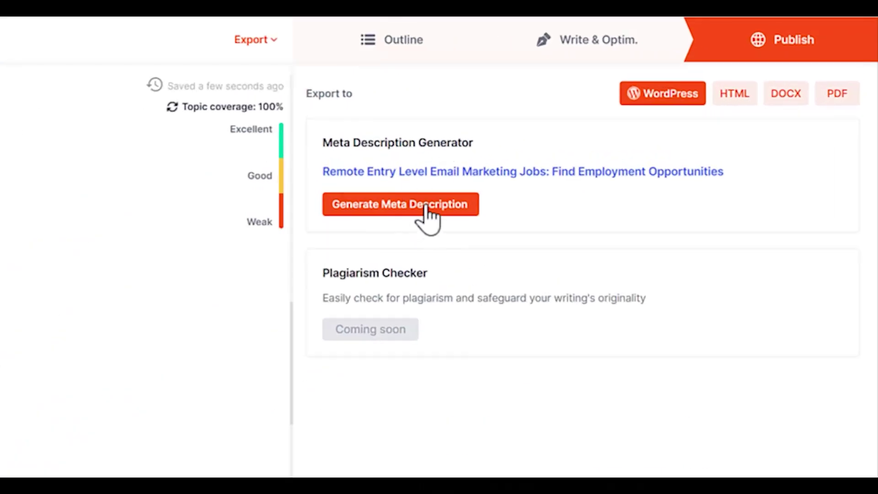
pyautogui.click(426, 206)
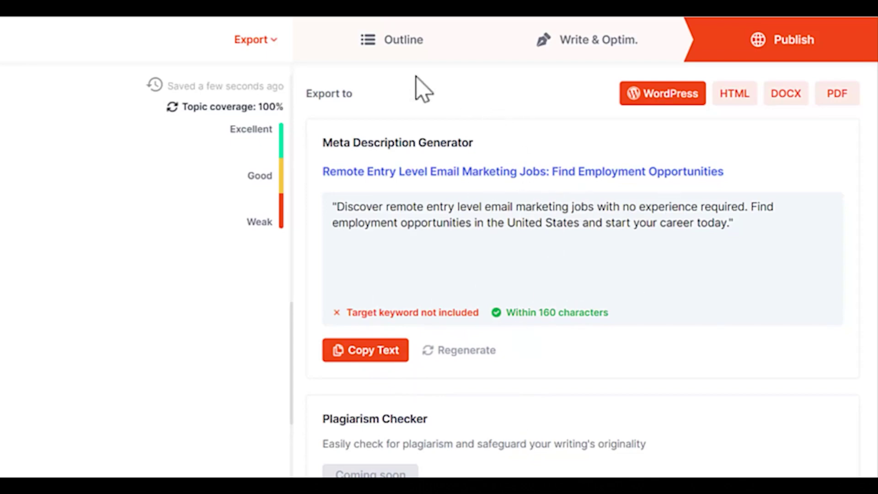
# Switch between Outline and Publish, then return to the Write & Optimize editor
pyautogui.click(403, 45)
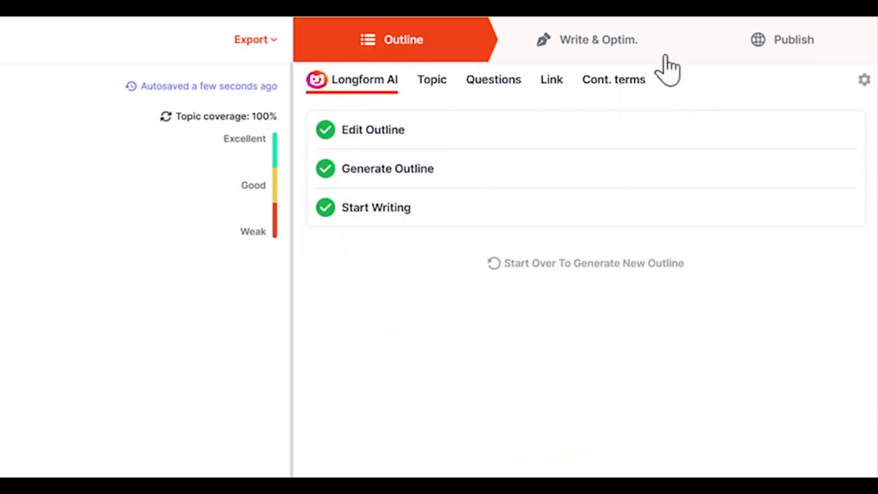
pyautogui.click(793, 46)
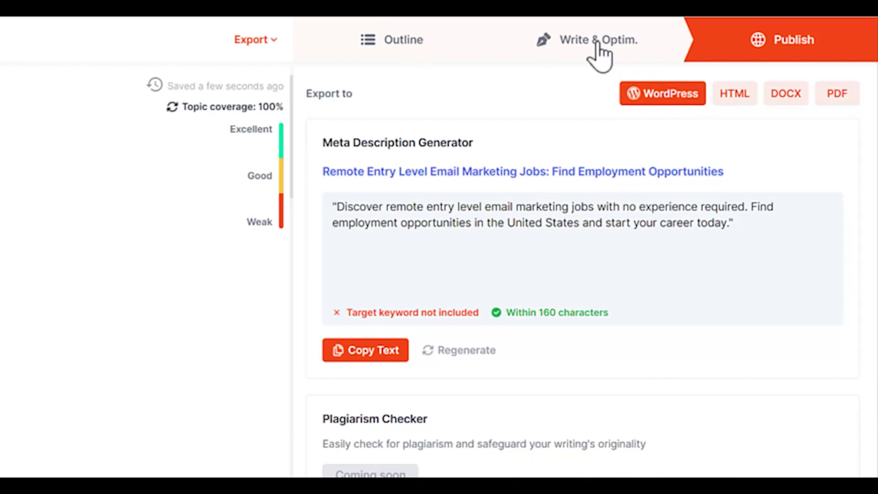
pyautogui.click(404, 46)
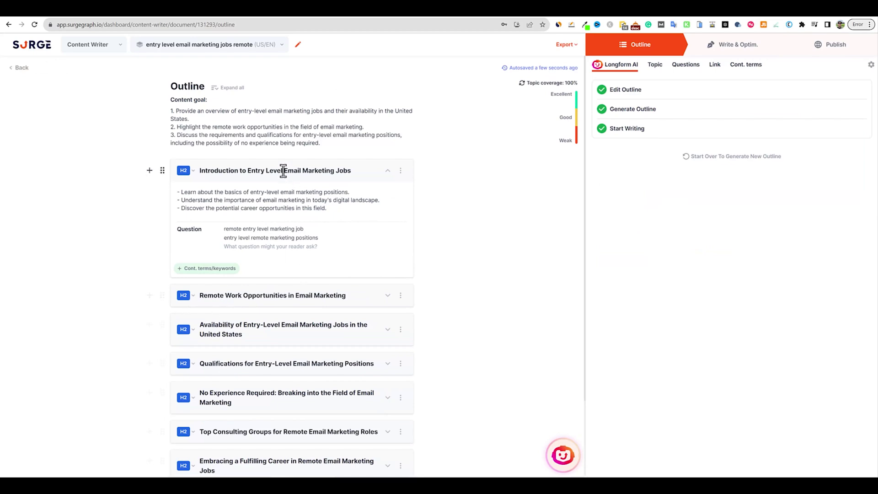
pyautogui.scroll(-3, 262, 297)
pyautogui.scroll(3, 262, 337)
pyautogui.click(732, 45)
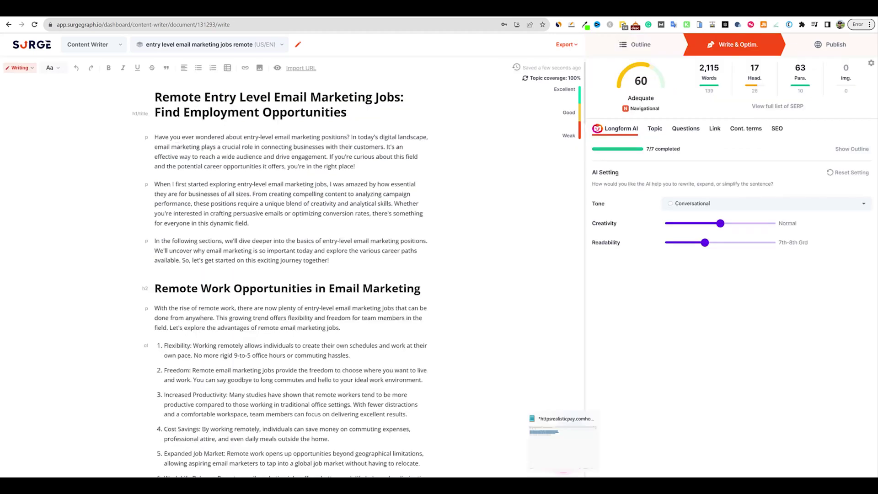
# Copy the how-to-monetize-an-email-list slug from the RealisticPay URL list in Notepad
pyautogui.click(562, 439)
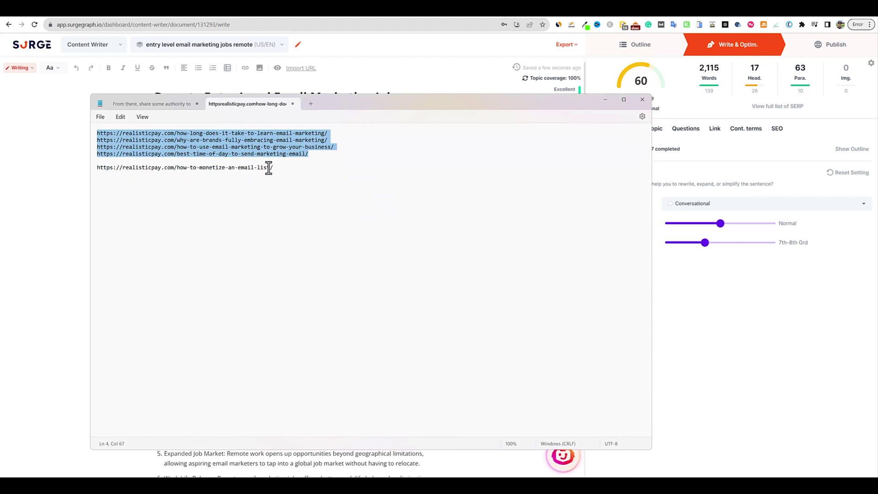
pyautogui.moveTo(270, 167); pyautogui.dragTo(190, 172)
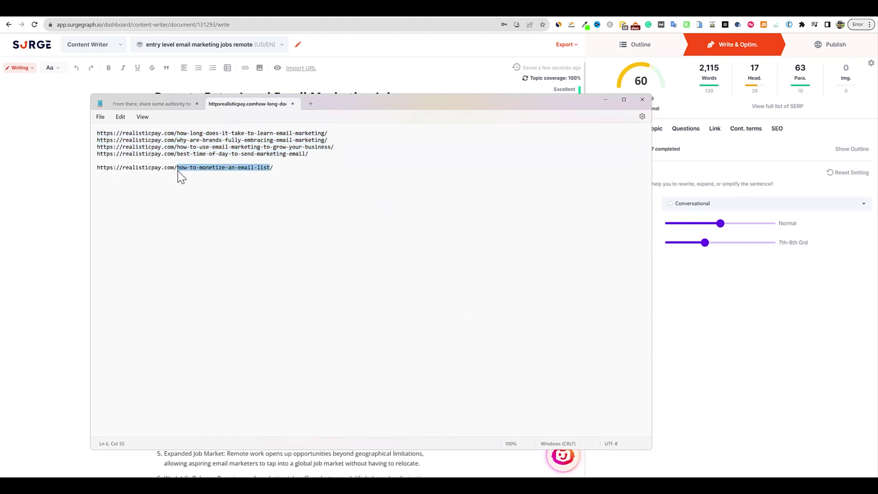
pyautogui.click(604, 102)
# Link 'email marketing jobs' in paragraph two to the pasted how-to-monetize-an-email-list slug
pyautogui.moveTo(344, 194); pyautogui.dragTo(285, 194)
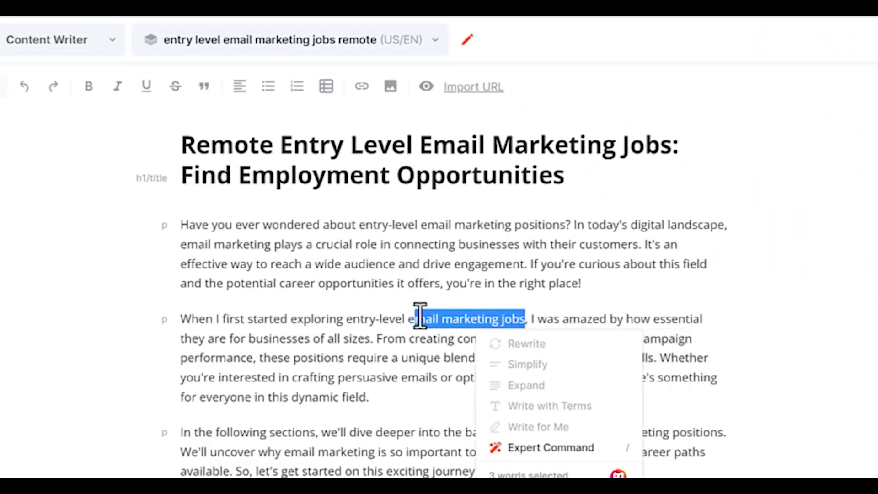
pyautogui.moveTo(420, 316); pyautogui.dragTo(407, 316)
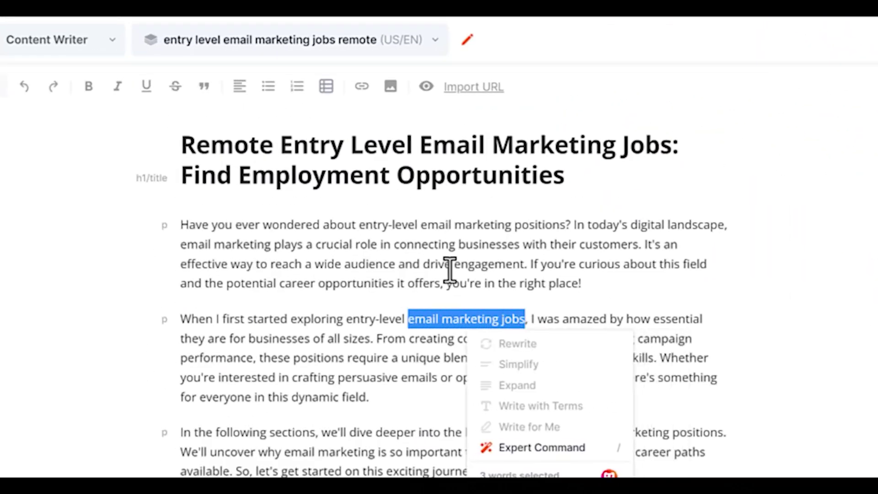
pyautogui.click(360, 88)
pyautogui.write('how-to-monetize-an-email-list')
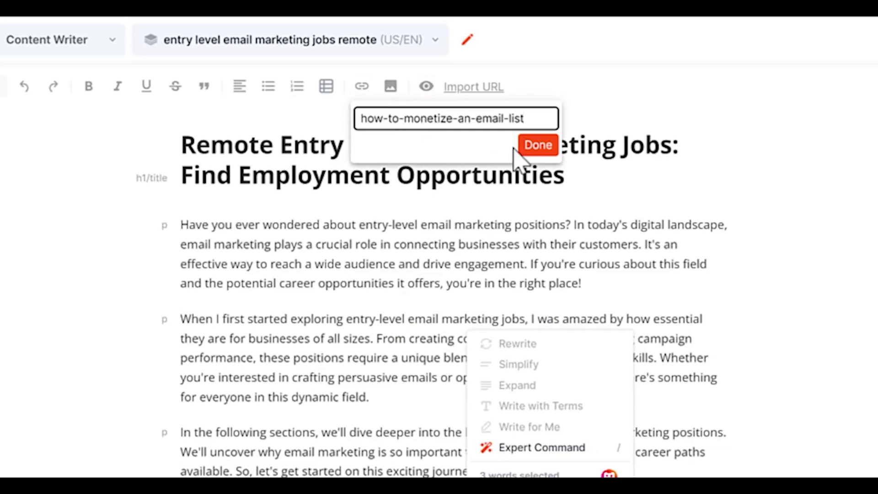
pyautogui.click(542, 146)
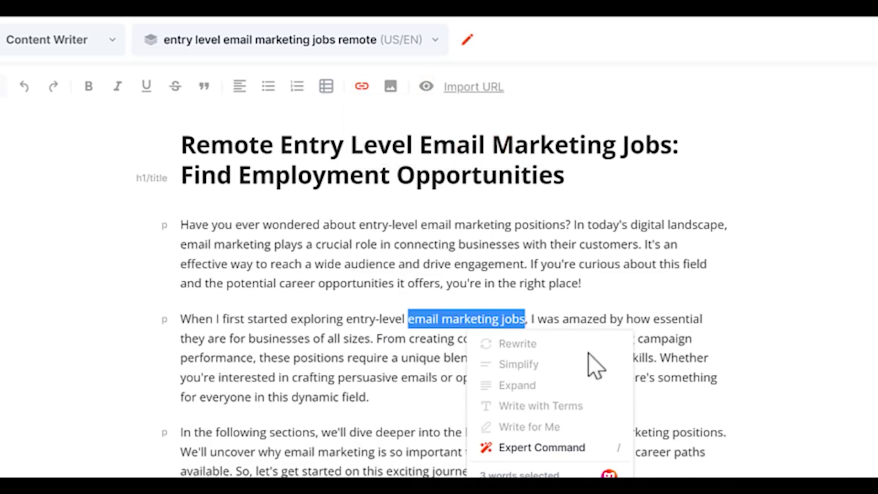
pyautogui.click(688, 264)
pyautogui.click(462, 428)
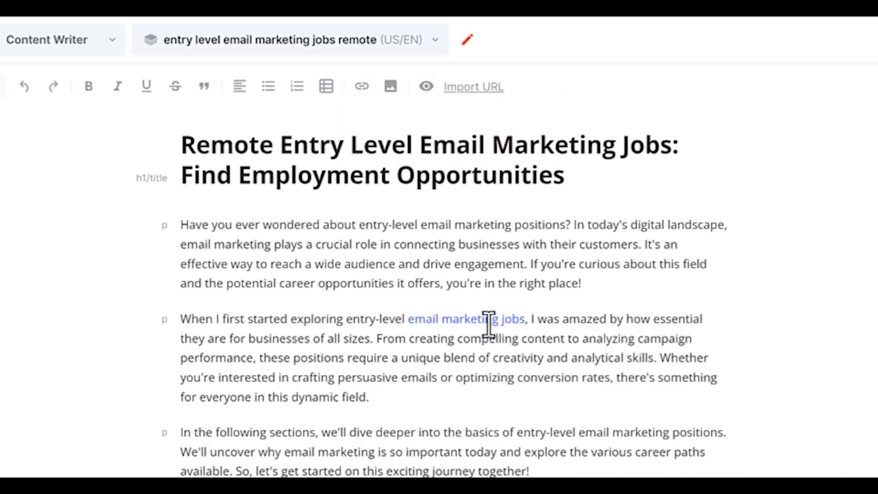
# Open the list of competitor links
pyautogui.scroll(-20, 632, 467)
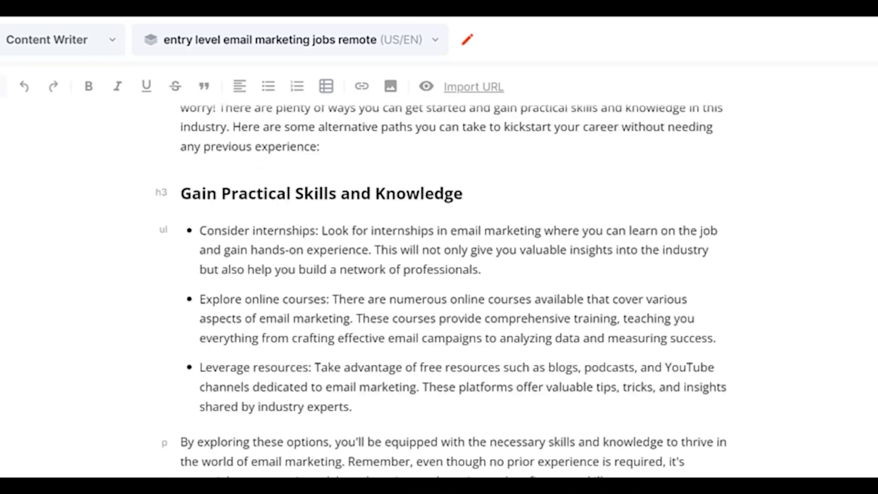
pyautogui.scroll(-8, 442, 290)
pyautogui.scroll(20, 442, 291)
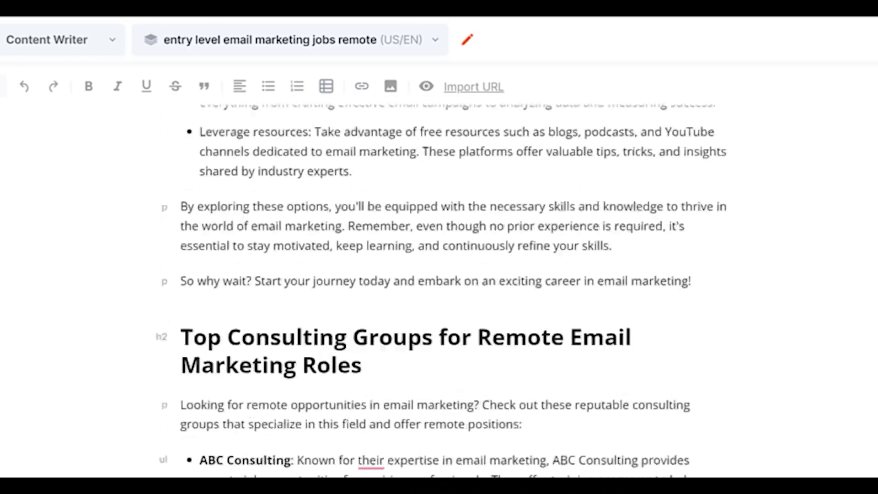
pyautogui.click(554, 210)
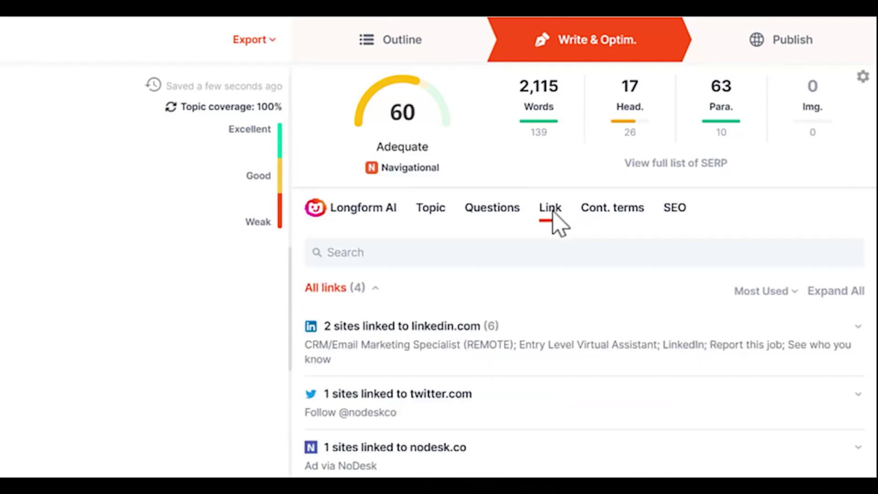
# Accept all seven custom terms and both RealisticPay custom outbound links
pyautogui.click(675, 207)
pyautogui.scroll(-9, 421, 455)
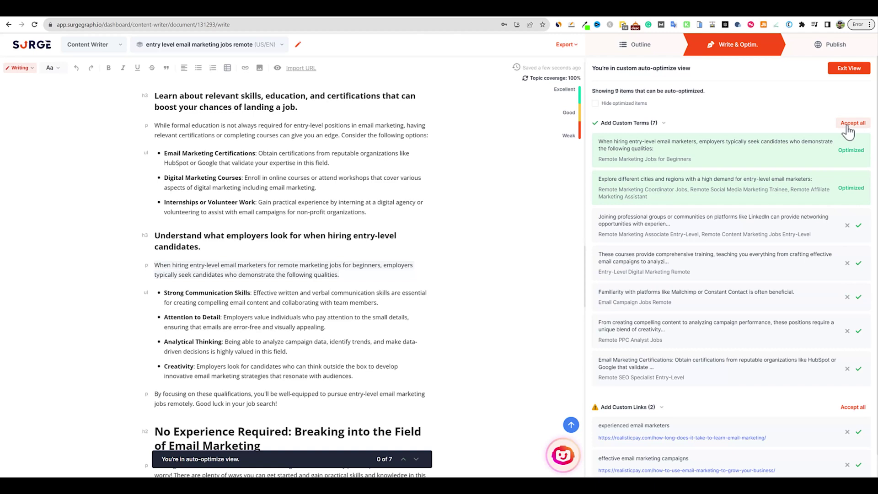
pyautogui.click(848, 132)
pyautogui.scroll(-1, 853, 372)
pyautogui.click(852, 385)
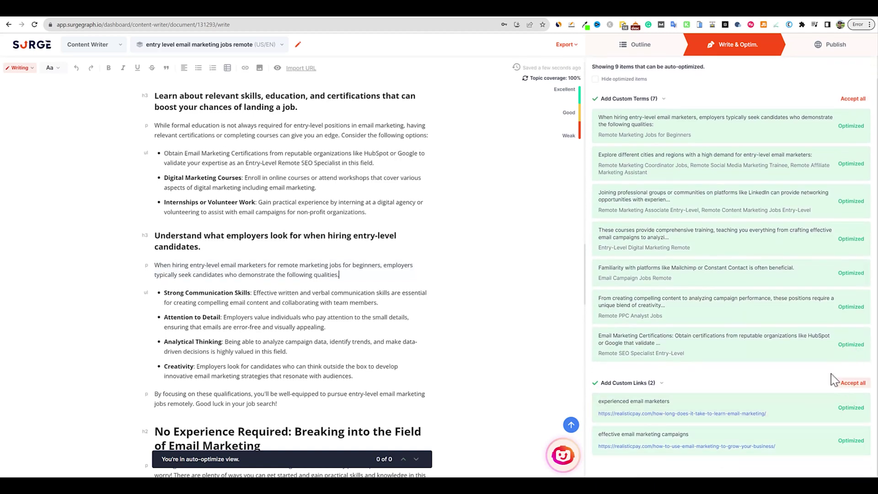
# Review the suggestions and run Auto Optimize on the article
pyautogui.scroll(1, 753, 122)
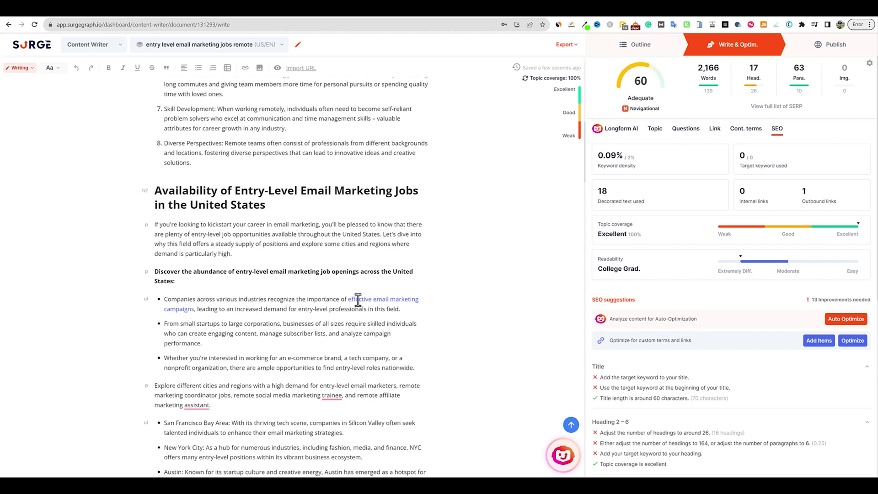
pyautogui.scroll(10, 358, 300)
pyautogui.scroll(-11, 303, 185)
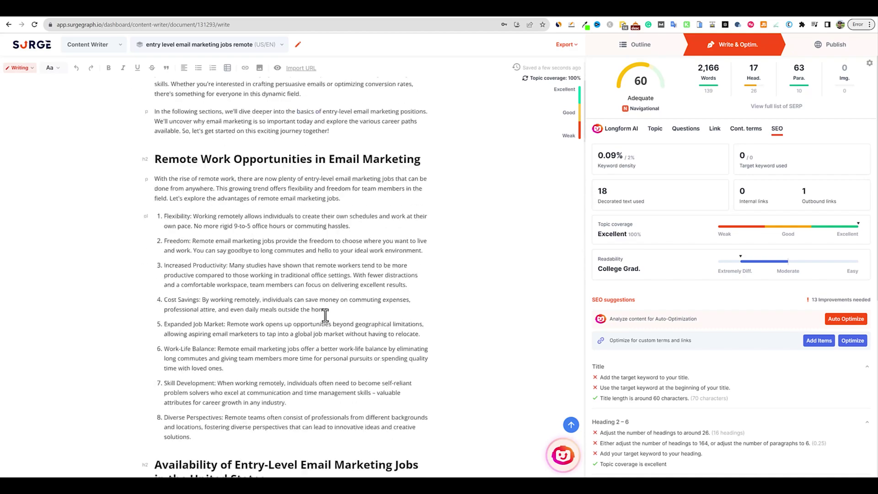
pyautogui.scroll(-20, 347, 337)
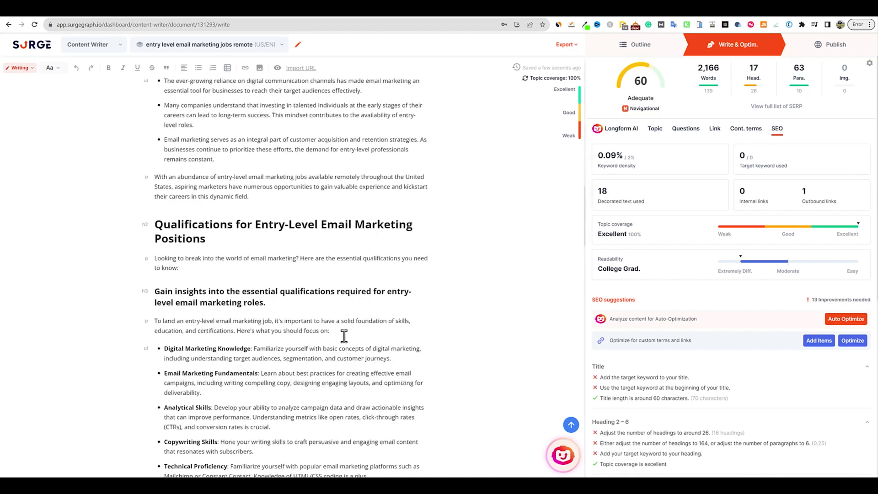
pyautogui.scroll(-15, 345, 334)
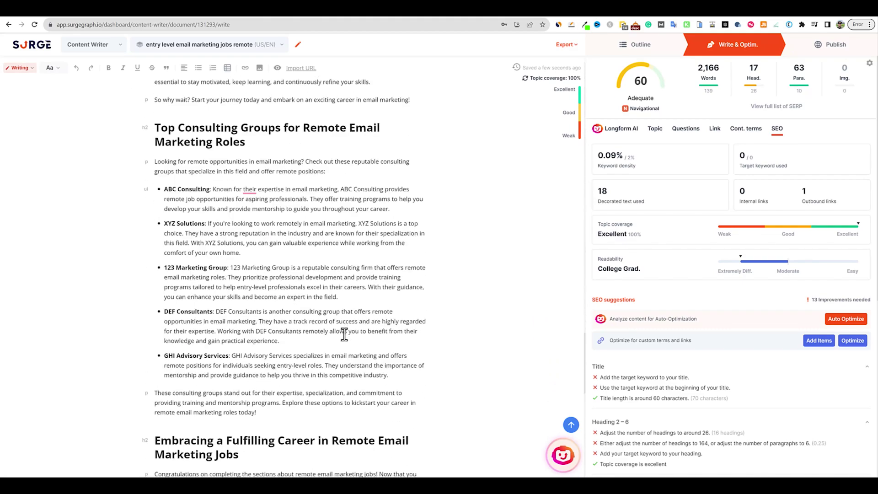
pyautogui.scroll(17, 345, 333)
pyautogui.click(847, 319)
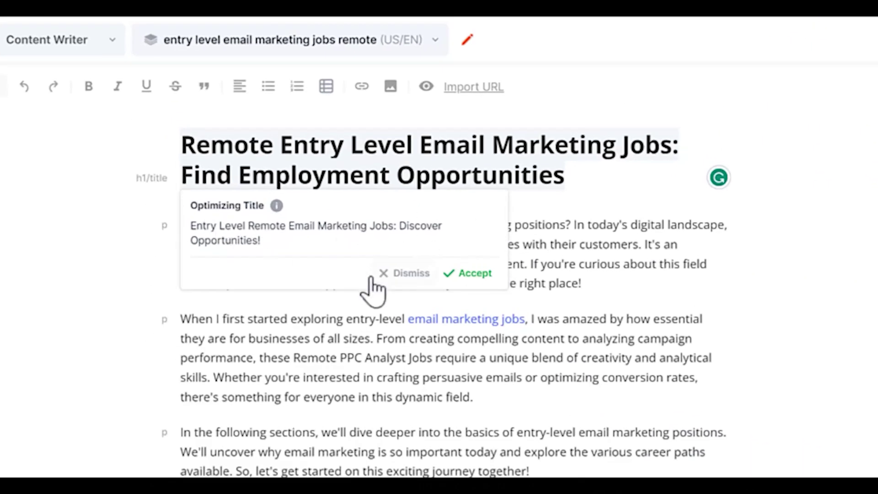
# Accept the new 'Discover Opportunities!' title, all contextual terms and all 12 decorations, then exit auto-optimize
pyautogui.click(471, 276)
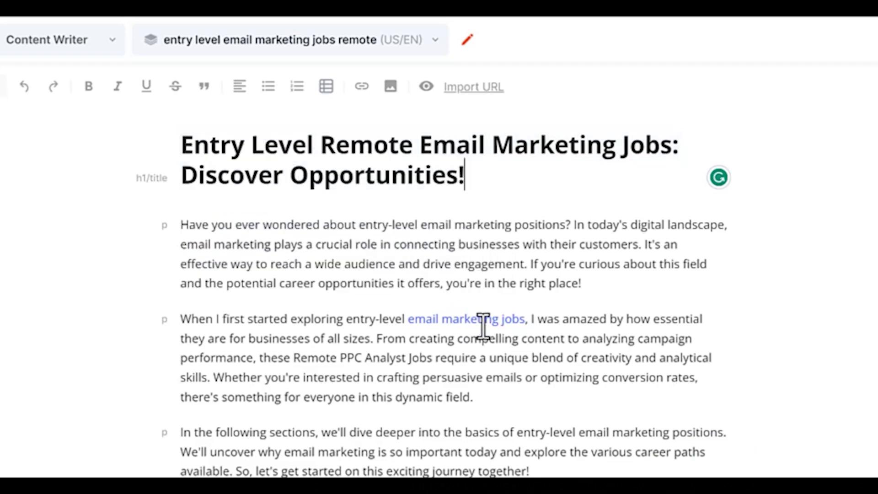
pyautogui.scroll(-3, 563, 463)
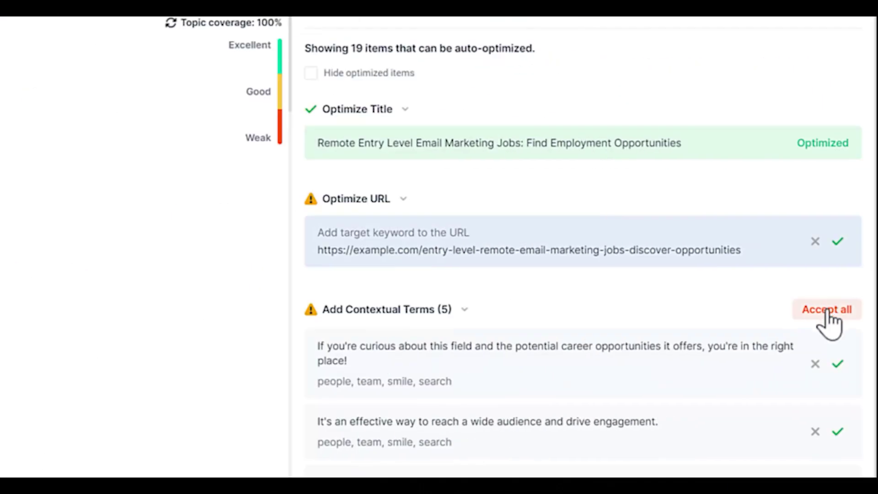
pyautogui.click(829, 315)
pyautogui.scroll(-10, 832, 348)
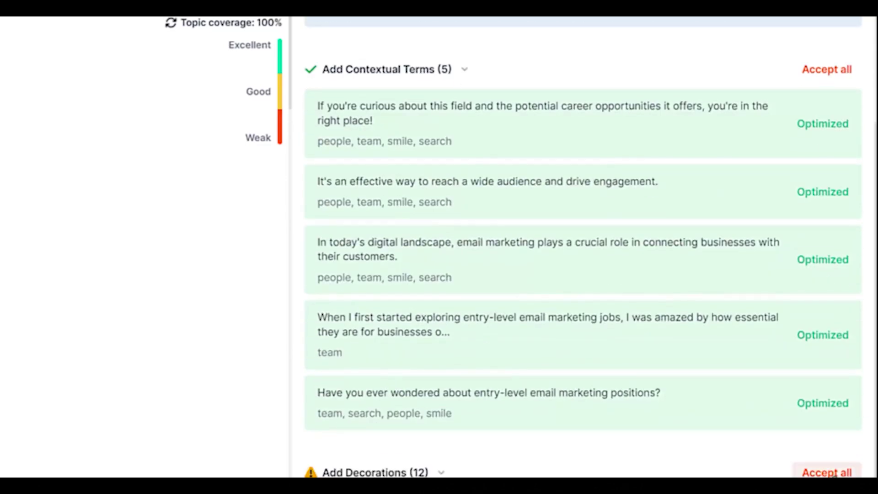
pyautogui.click(830, 243)
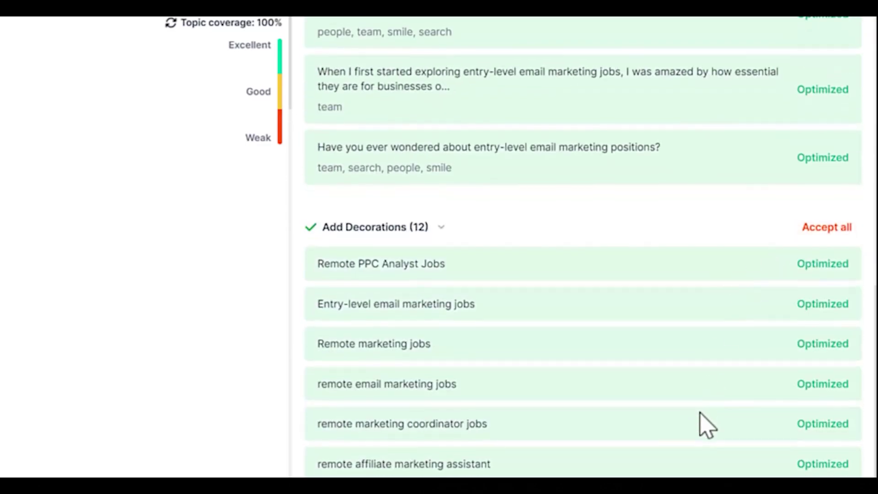
pyautogui.scroll(15, 583, 247)
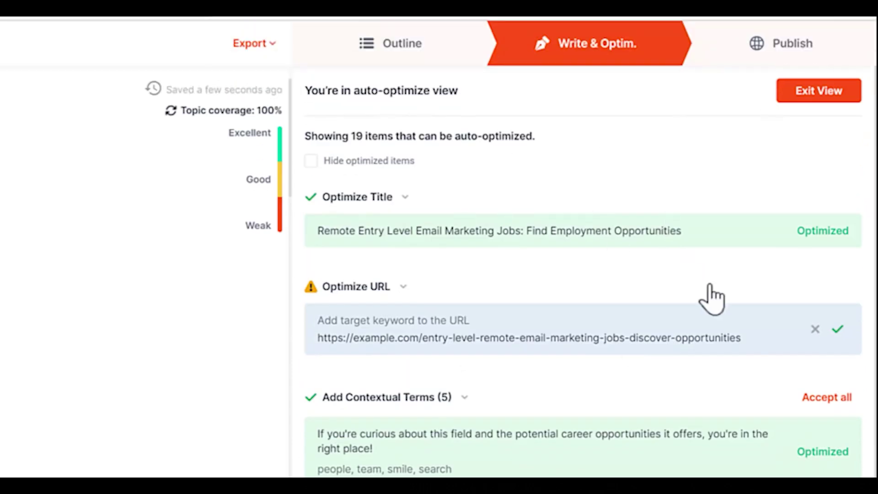
pyautogui.click(826, 99)
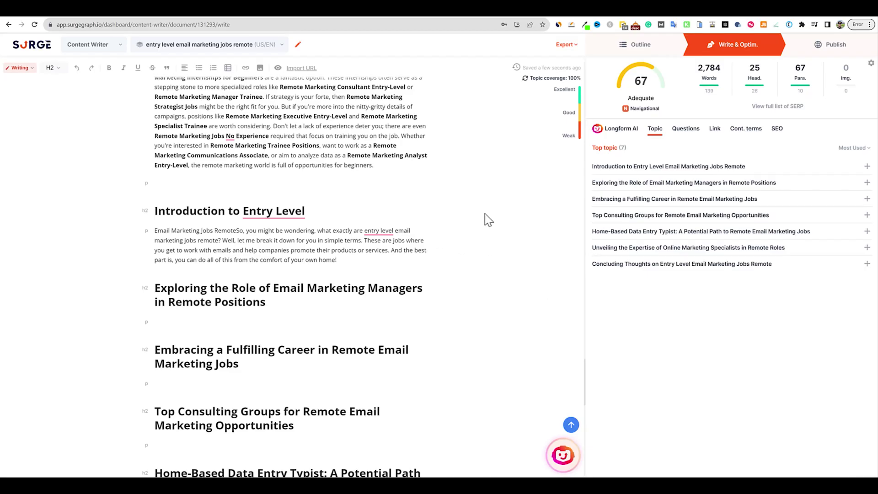
# Add an AI-written normal paragraph under the email marketing managers heading
pyautogui.scroll(15, 458, 206)
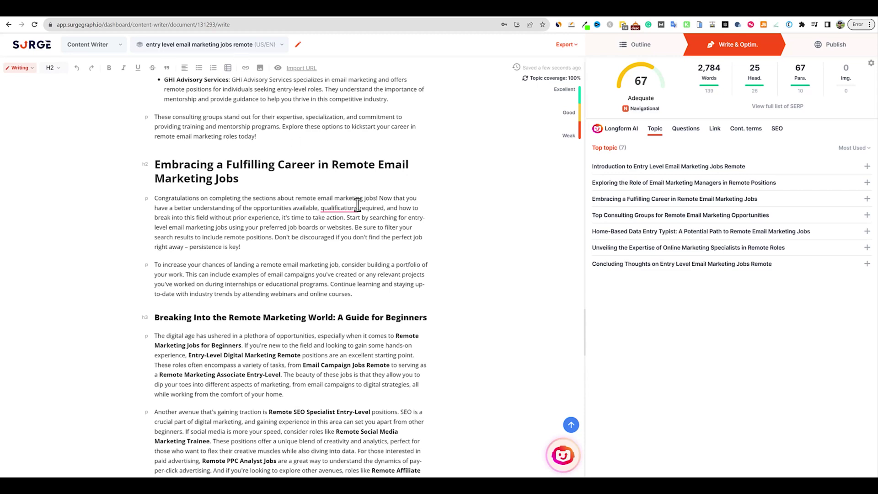
pyautogui.scroll(-4, 449, 247)
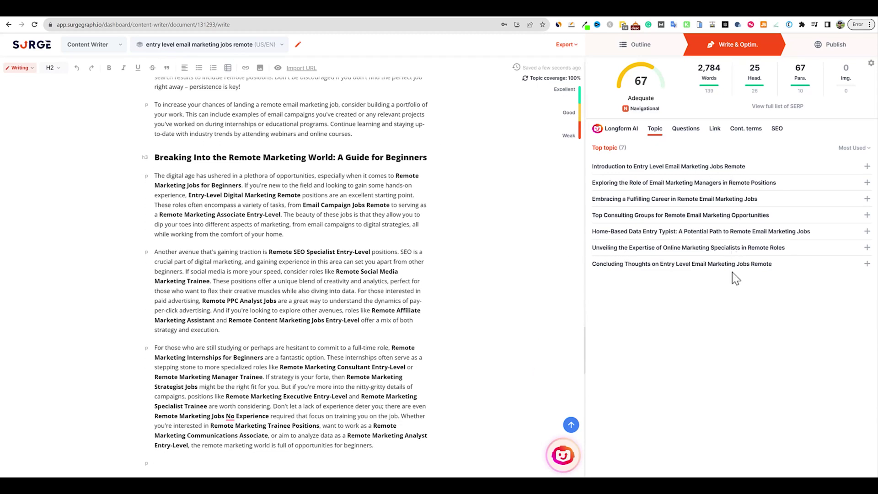
pyautogui.scroll(-6, 389, 260)
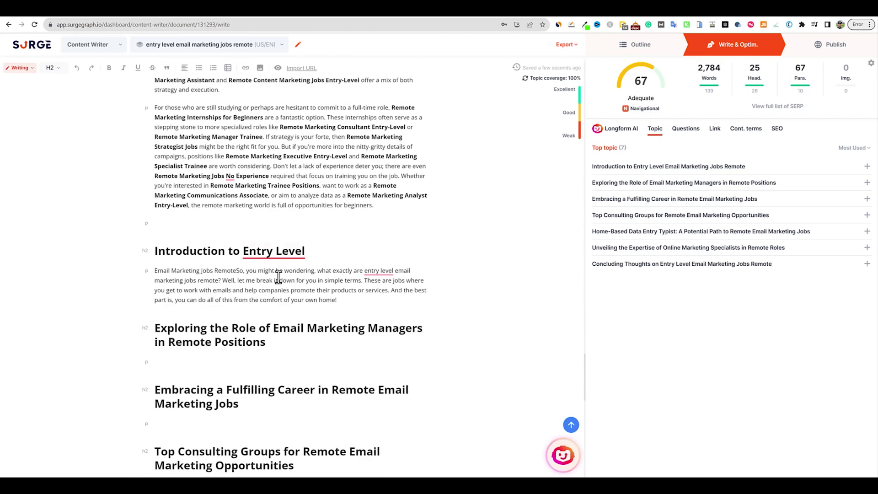
pyautogui.scroll(-2, 280, 285)
pyautogui.moveTo(271, 265); pyautogui.dragTo(156, 251)
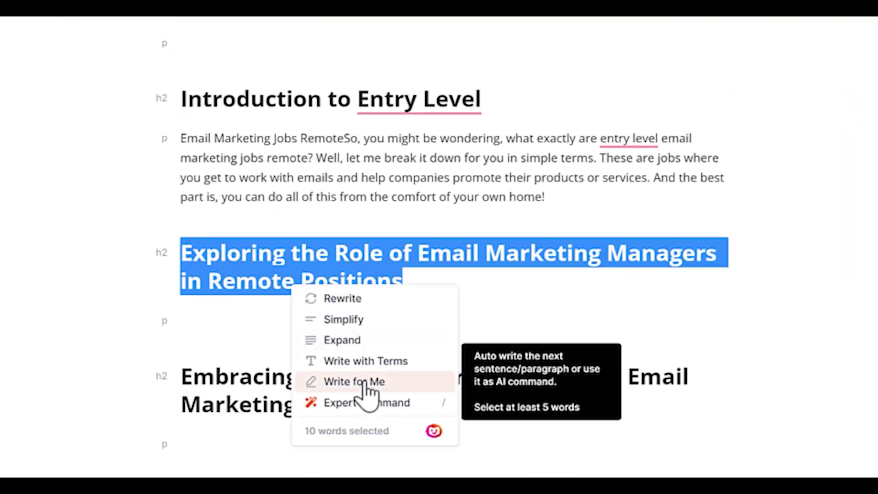
pyautogui.click(364, 384)
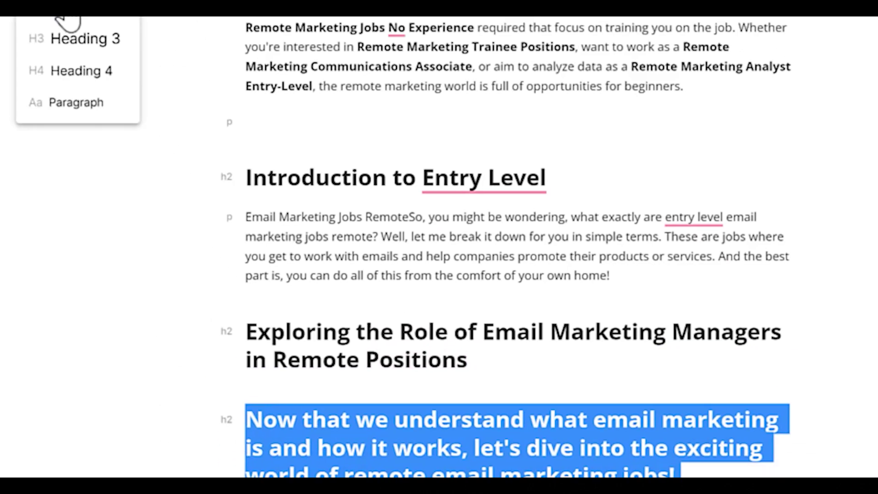
pyautogui.click(83, 106)
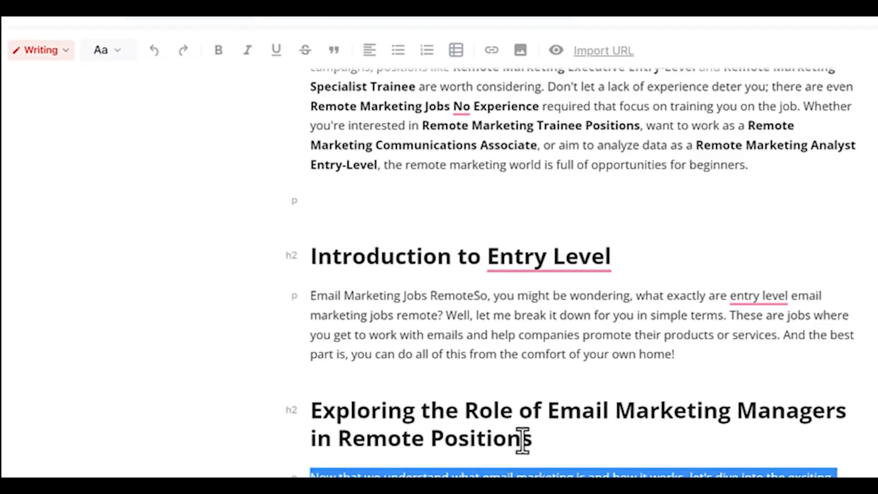
# Add an AI-written intro under the fulfilling career heading, split off and set to Normal text
pyautogui.click(362, 308)
pyautogui.moveTo(359, 310); pyautogui.dragTo(196, 284)
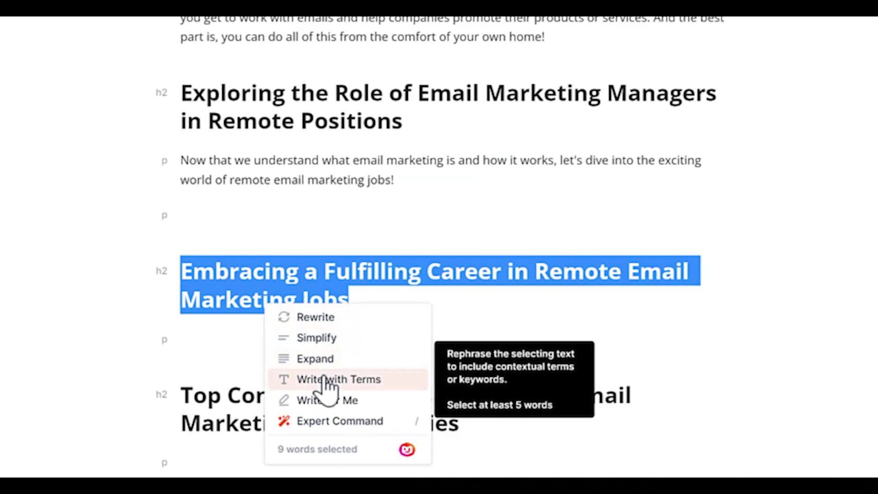
pyautogui.click(327, 400)
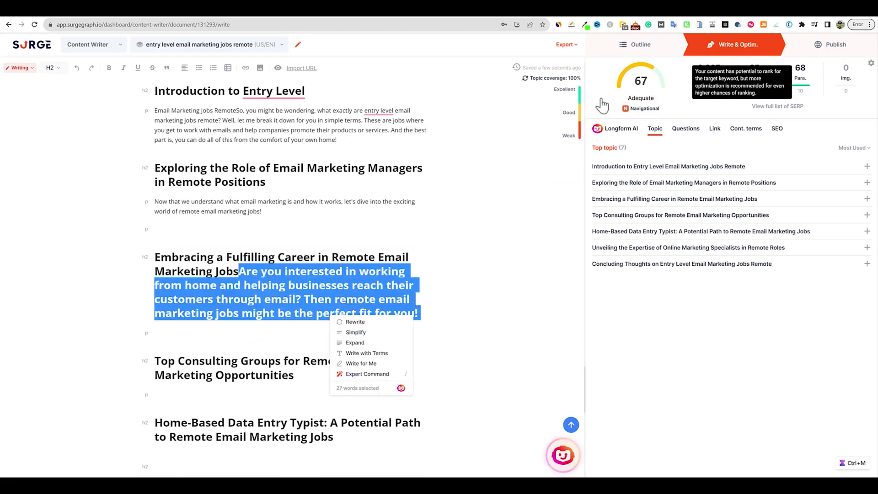
pyautogui.click(243, 275)
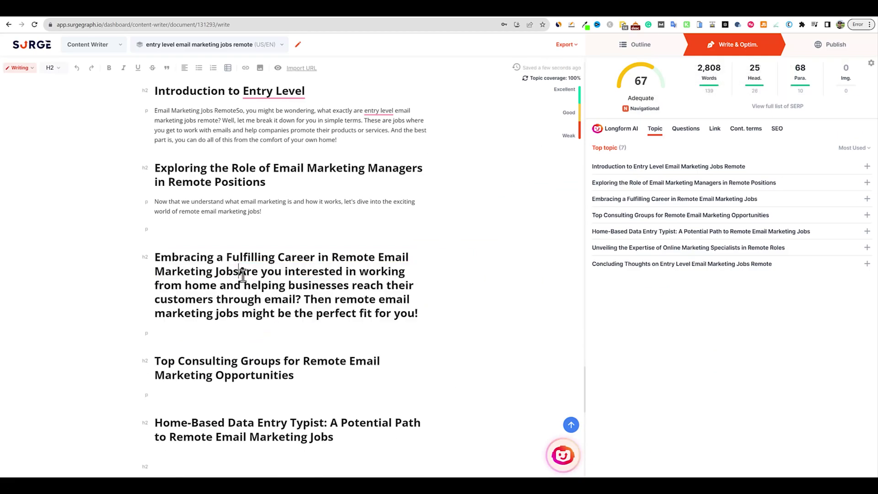
pyautogui.press('Return')
pyautogui.moveTo(359, 343); pyautogui.dragTo(154, 301)
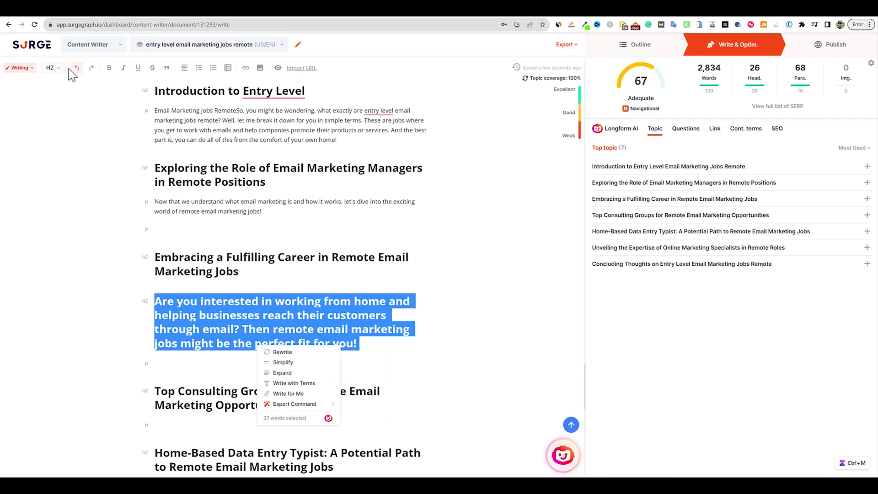
pyautogui.click(52, 68)
pyautogui.click(74, 134)
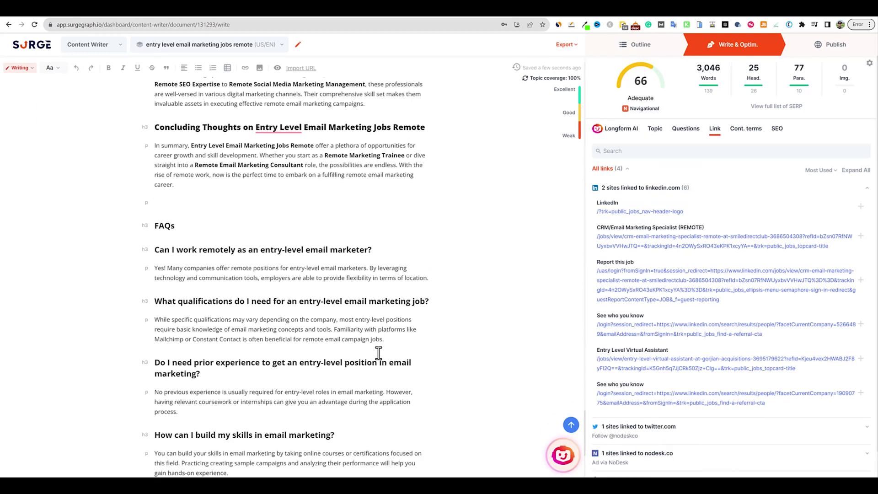
pyautogui.scroll(-1, 379, 352)
pyautogui.scroll(2, 378, 352)
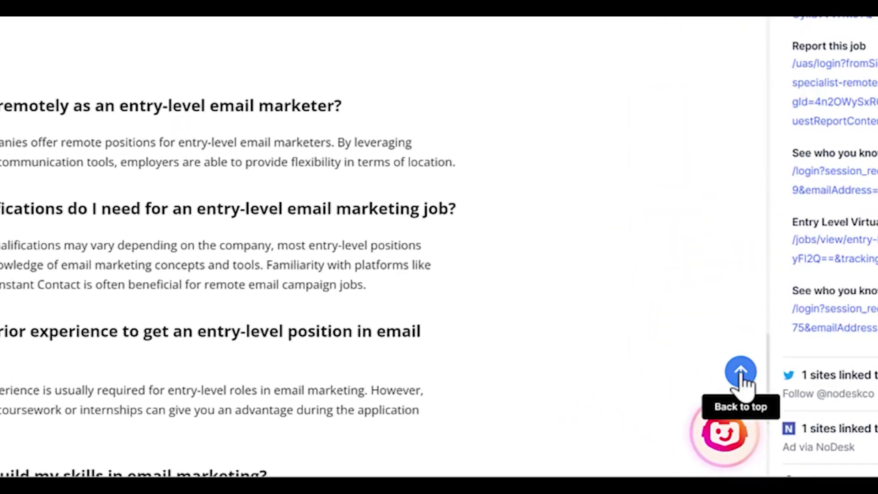
pyautogui.click(741, 373)
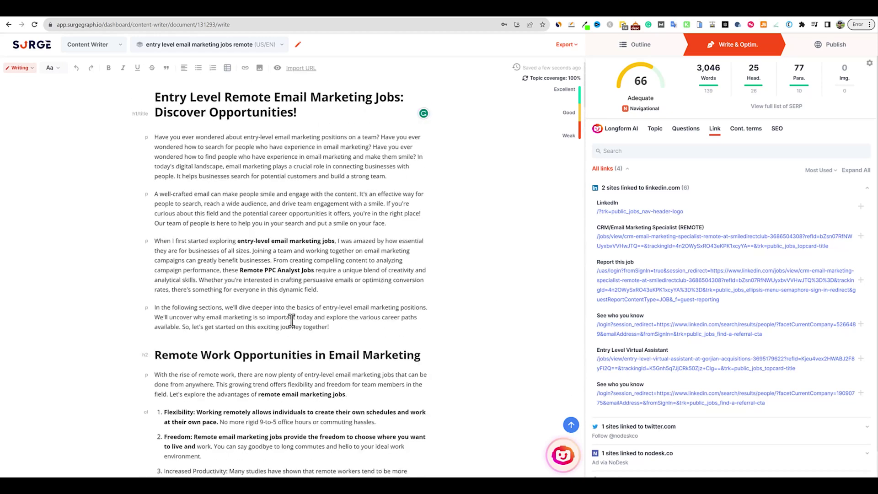
# Link the phrase 'remote email marketing jobs' to the suggested LinkedIn page
pyautogui.scroll(-1, 293, 314)
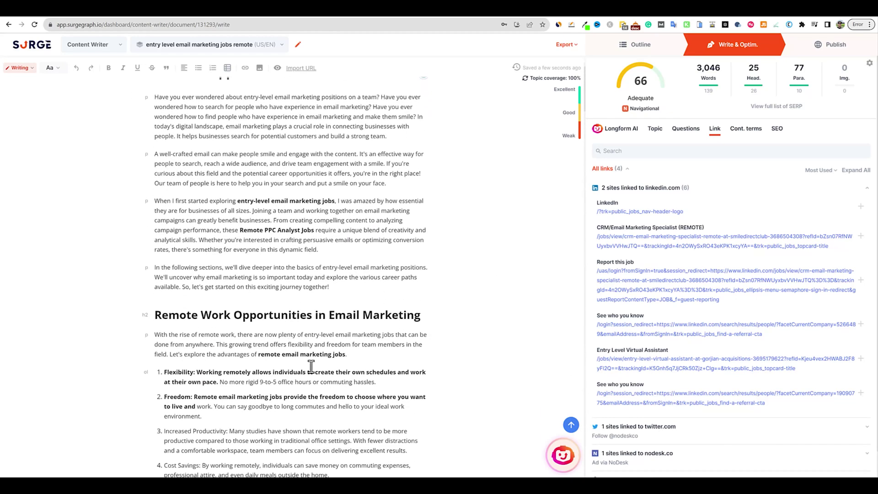
pyautogui.moveTo(336, 201); pyautogui.dragTo(239, 202)
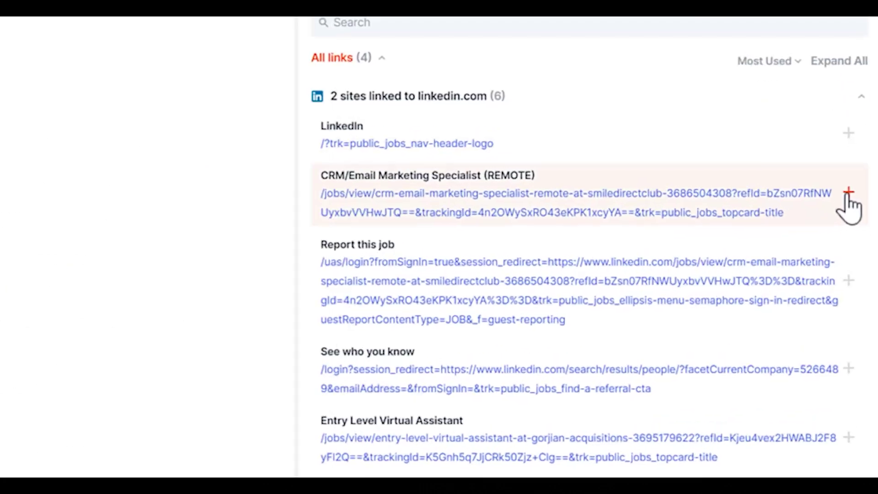
pyautogui.moveTo(418, 141)
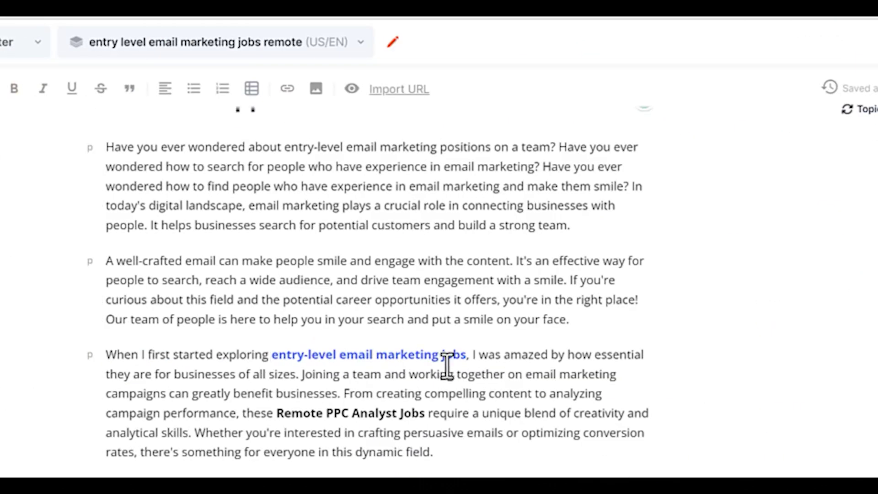
pyautogui.scroll(-2, 375, 298)
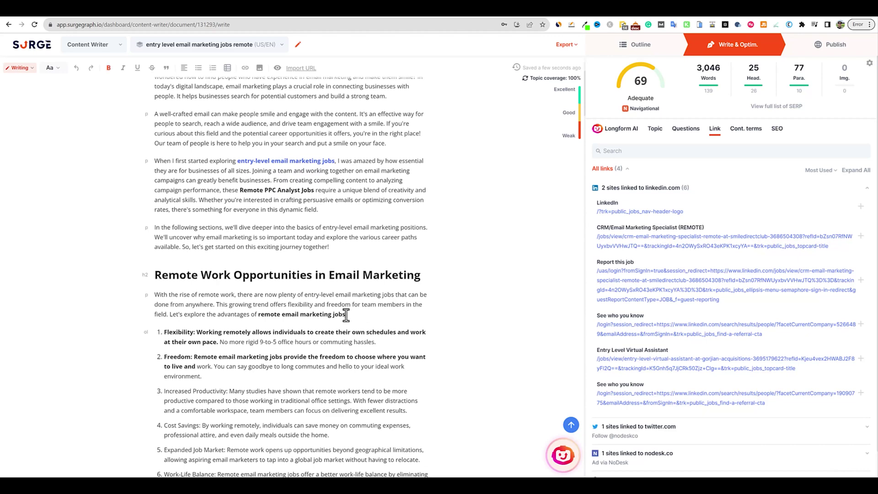
pyautogui.moveTo(346, 315); pyautogui.dragTo(260, 314)
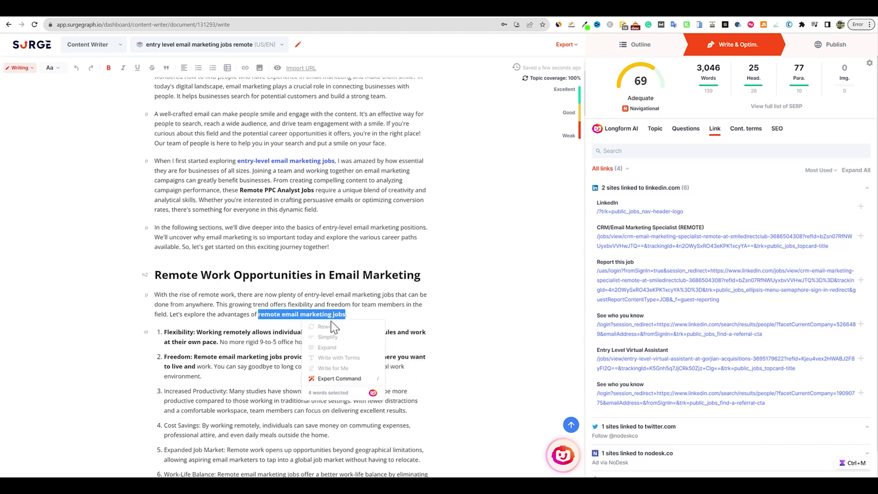
pyautogui.click(861, 324)
# Link 'spending quality time' to the nodeskco Twitter page
pyautogui.scroll(-3, 337, 347)
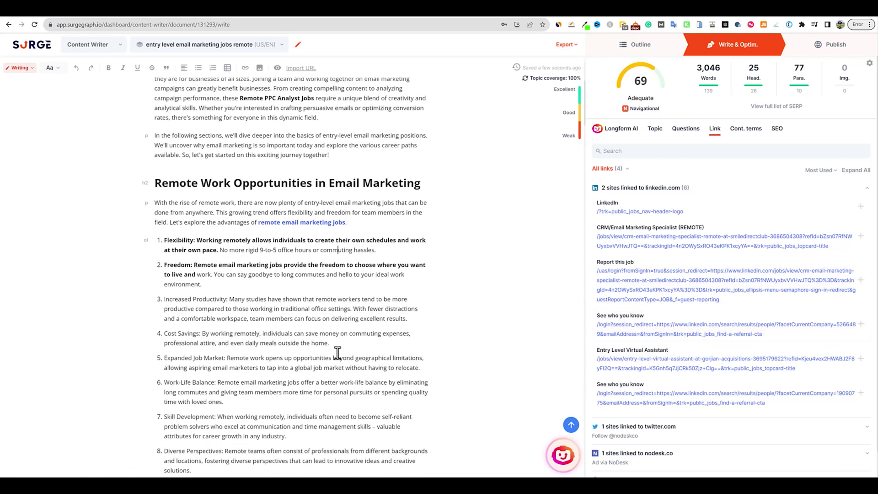
pyautogui.scroll(-1, 653, 315)
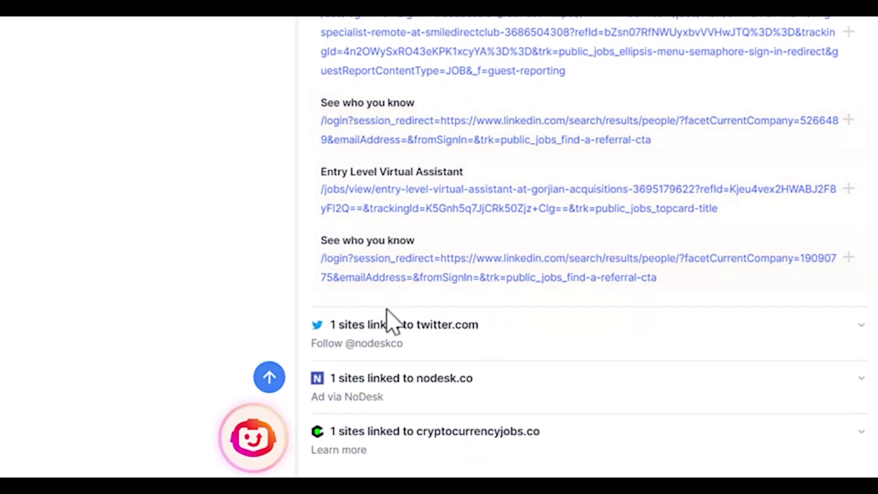
pyautogui.moveTo(681, 430)
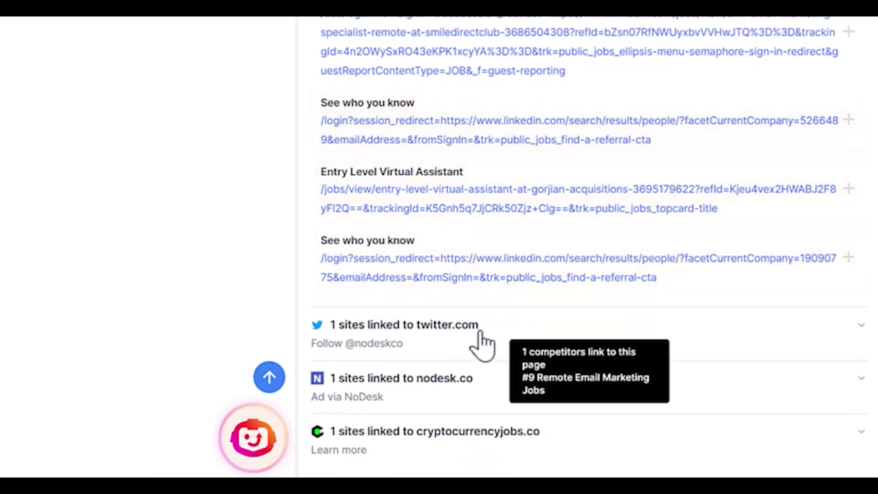
pyautogui.click(764, 339)
pyautogui.scroll(-1, 661, 304)
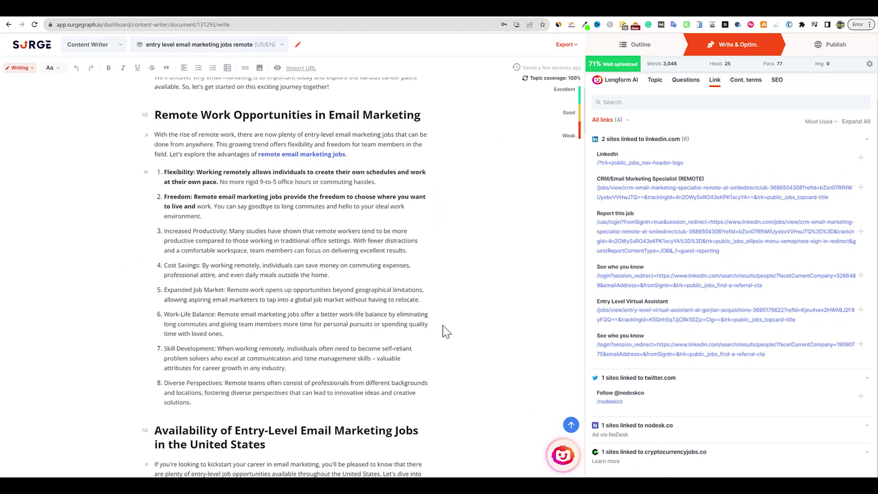
pyautogui.moveTo(177, 334); pyautogui.dragTo(384, 324)
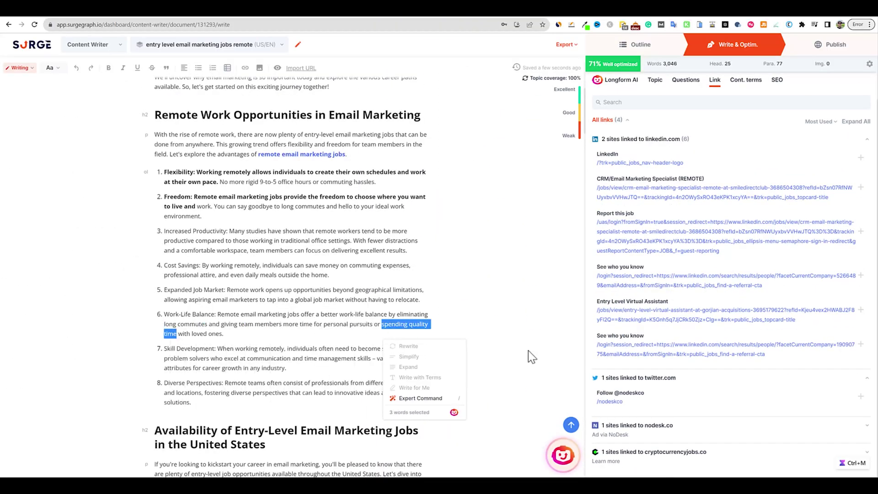
pyautogui.click(860, 397)
# Link 'Email Marketing Fundamentals' to the NoDesk advertise page
pyautogui.scroll(-3, 392, 349)
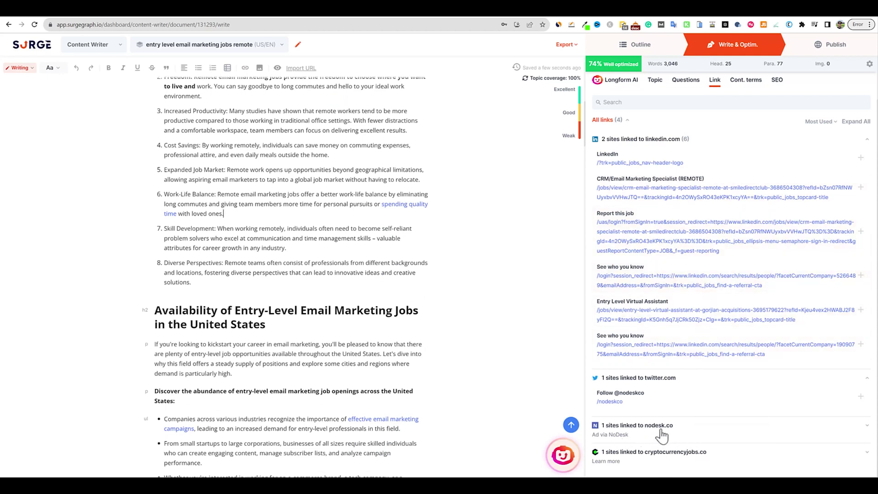
pyautogui.click(867, 432)
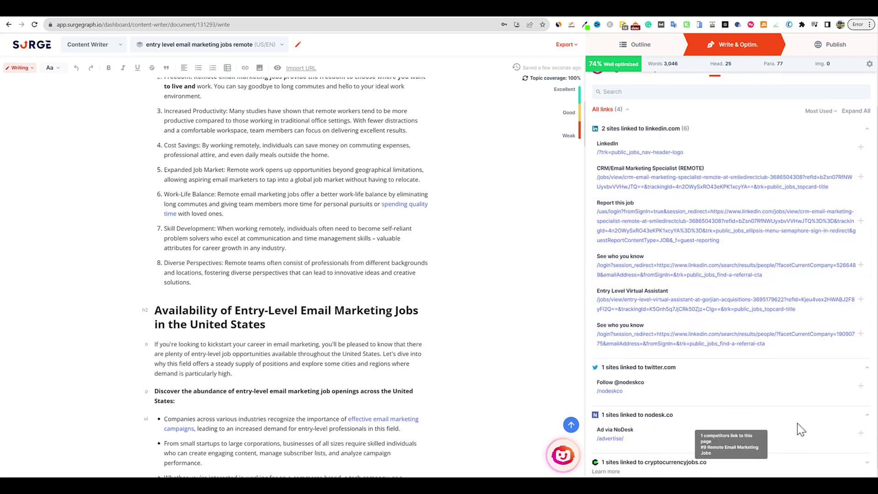
pyautogui.scroll(-12, 357, 414)
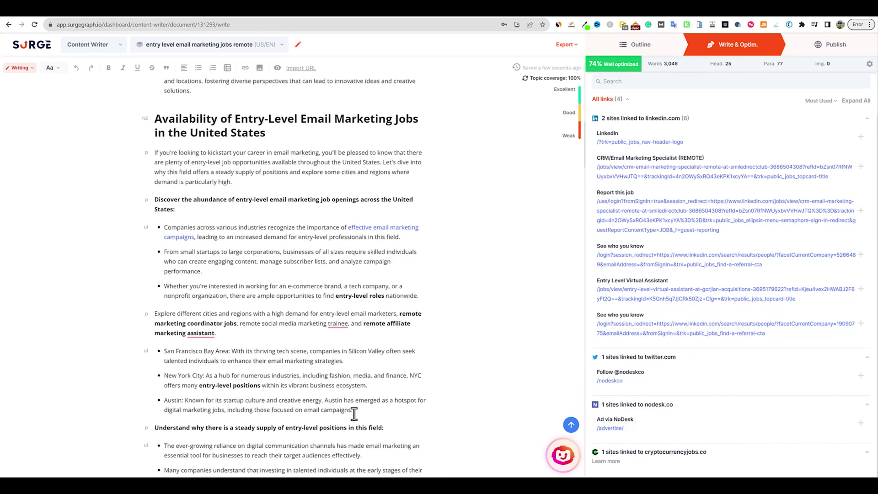
pyautogui.moveTo(257, 329); pyautogui.dragTo(164, 329)
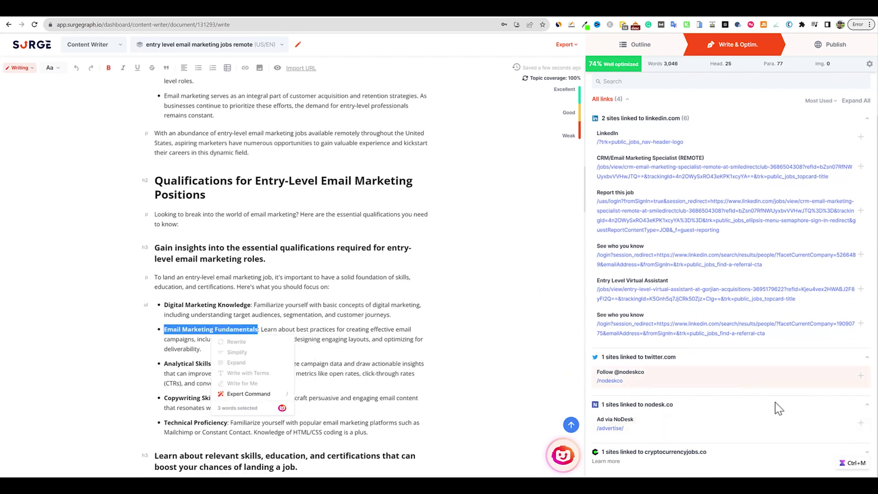
pyautogui.click(861, 424)
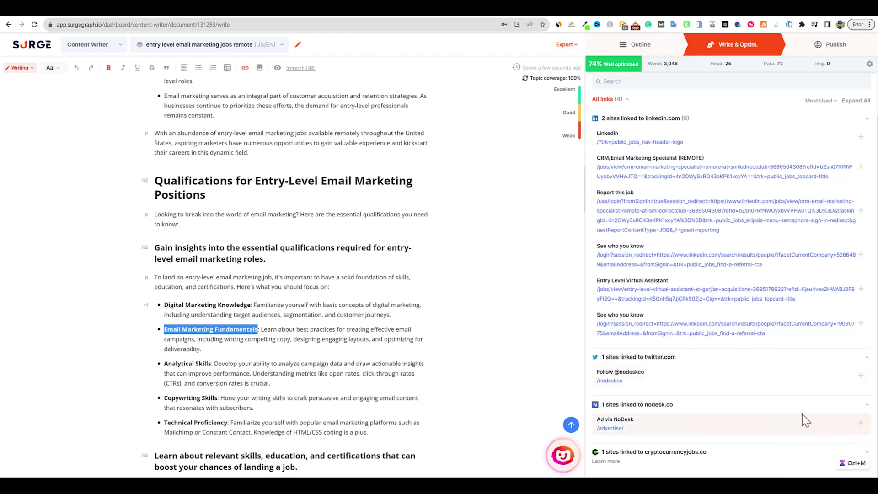
# Link 'Consider internships' to the cryptocurrencyjobs.co Learn more page
pyautogui.scroll(-8, 339, 355)
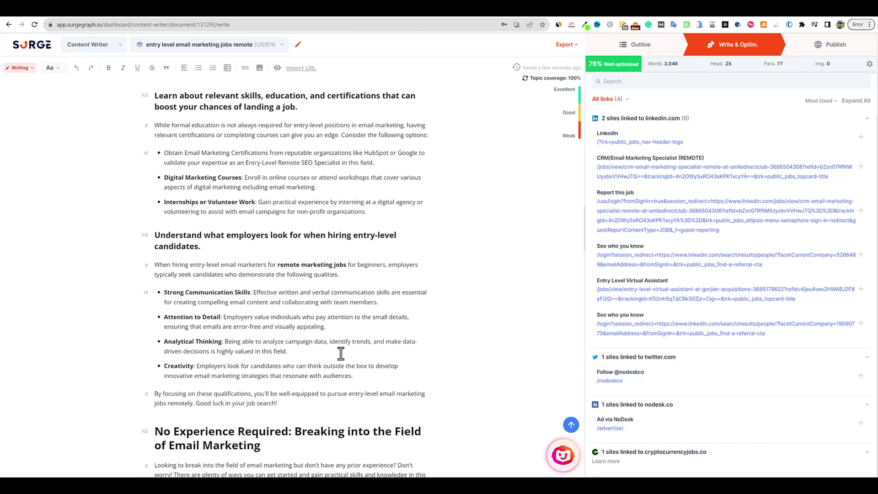
pyautogui.click(867, 455)
pyautogui.scroll(-1, 732, 420)
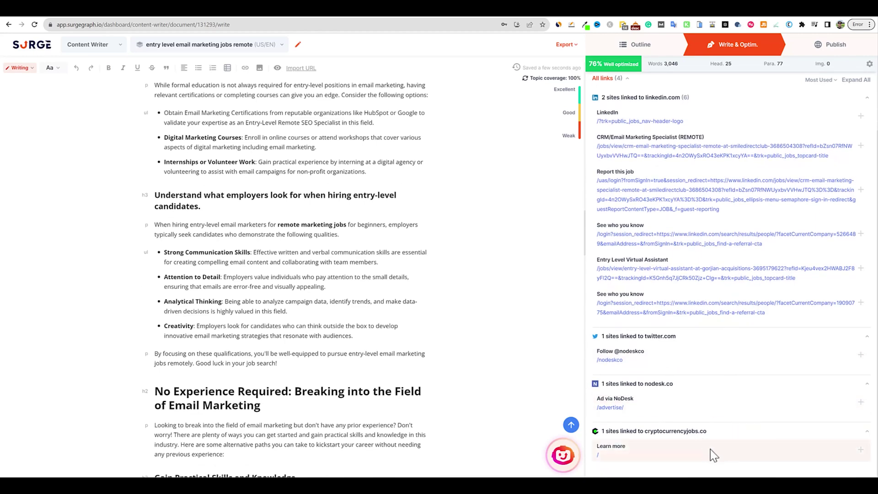
pyautogui.click(818, 448)
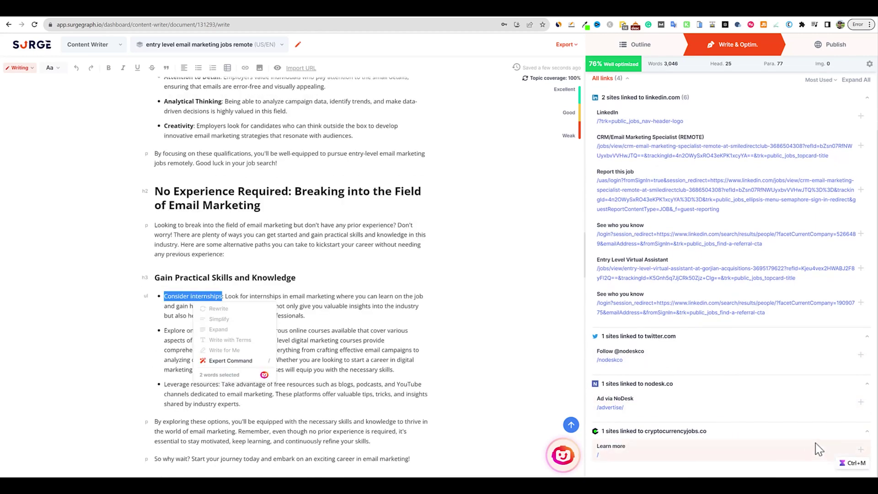
pyautogui.click(860, 450)
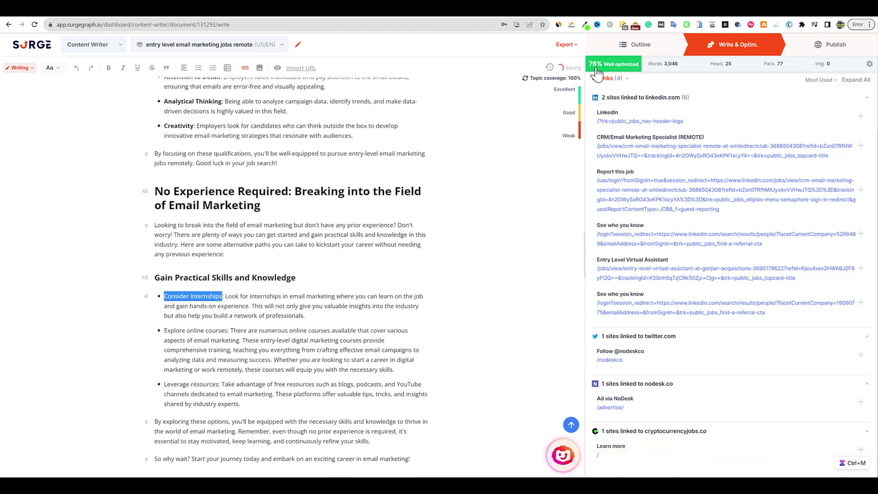
pyautogui.click(376, 313)
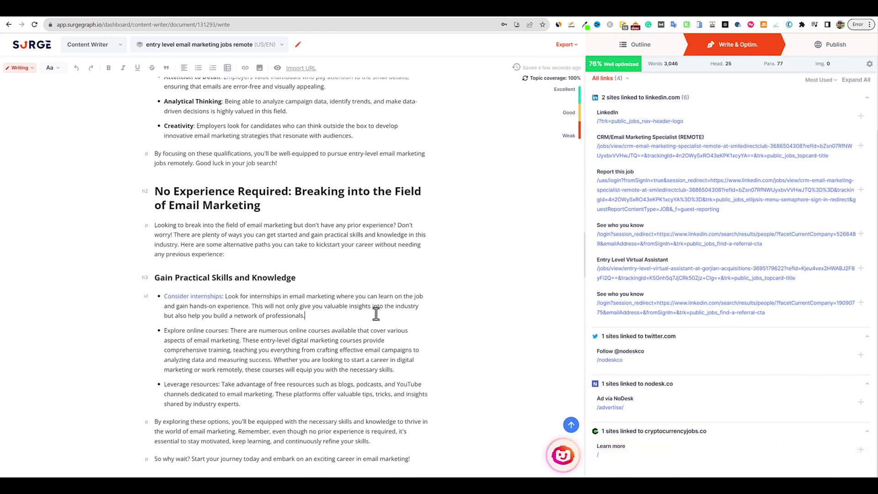
pyautogui.scroll(2, 376, 314)
pyautogui.scroll(2, 712, 364)
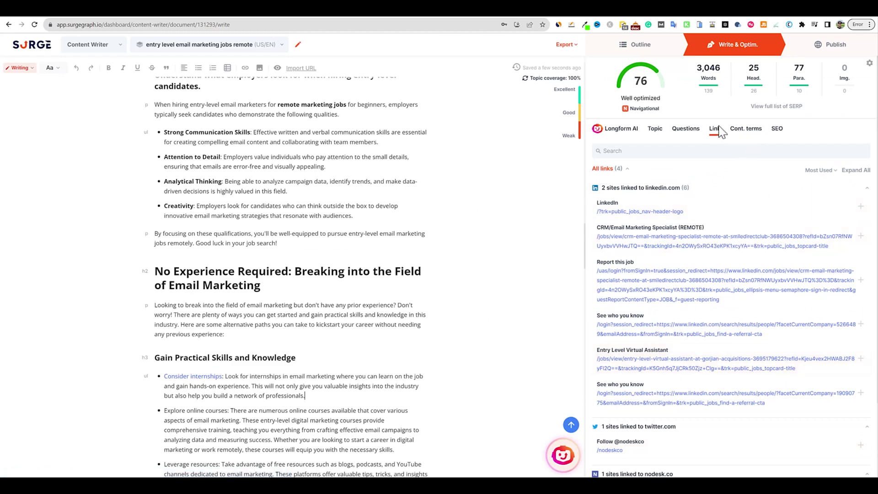
# Review the suggested questions, linked sites and contextual terms panels for the article
pyautogui.click(685, 128)
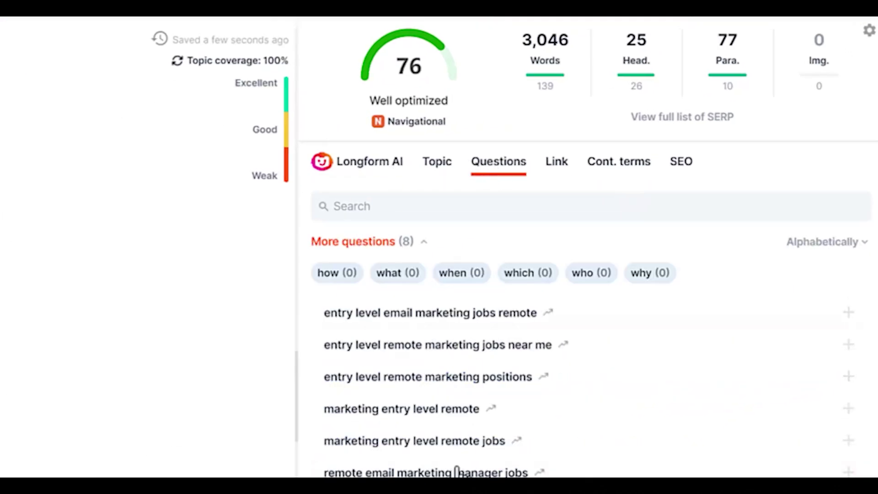
pyautogui.click(559, 168)
pyautogui.click(625, 176)
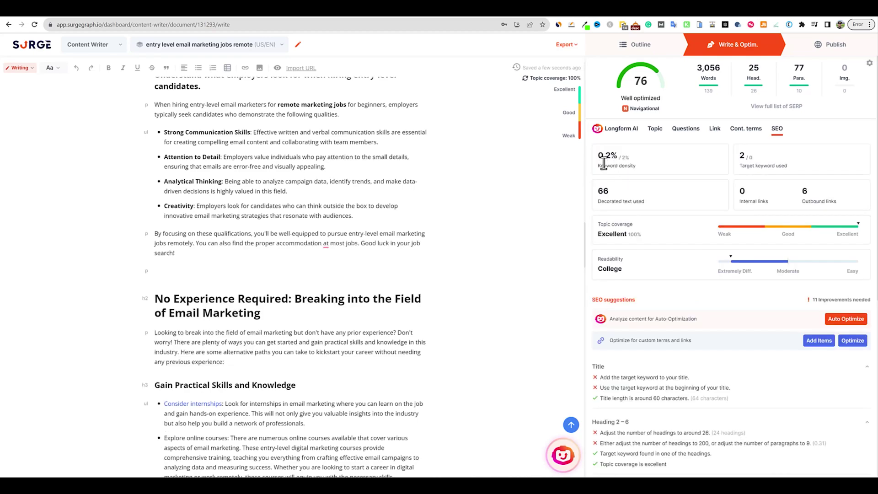
pyautogui.scroll(20, 395, 252)
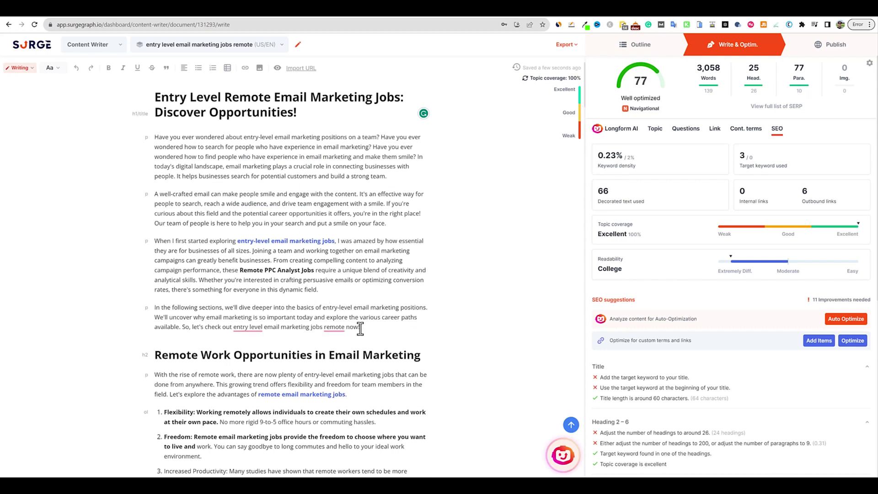
# Make the phrase 'entry level email marketing jobs remote' bold and underlined
pyautogui.moveTo(233, 327); pyautogui.dragTo(346, 327)
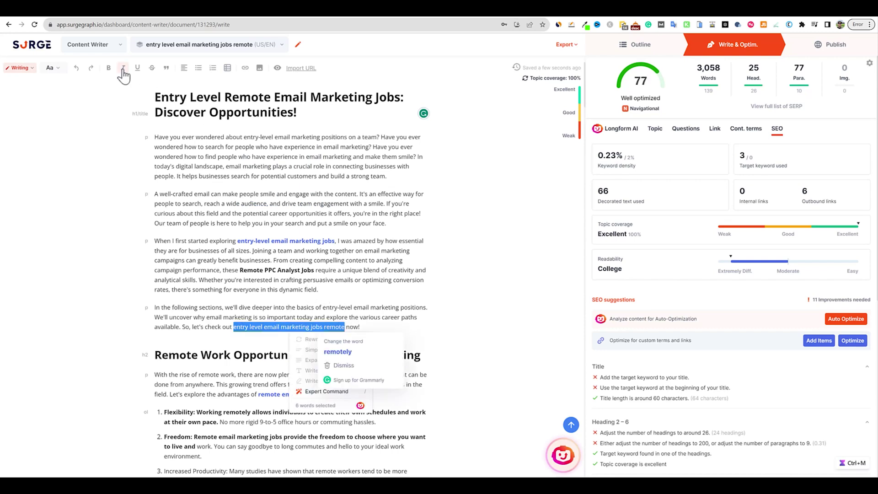
pyautogui.click(137, 68)
pyautogui.click(108, 68)
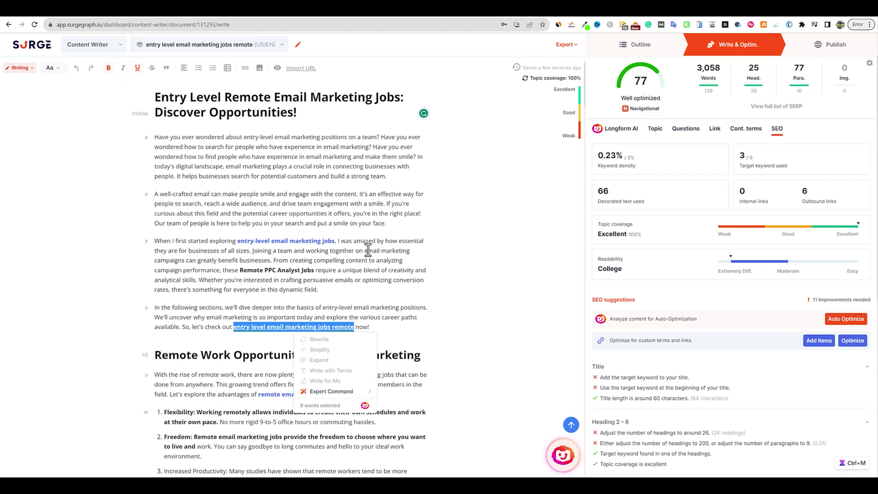
pyautogui.click(391, 276)
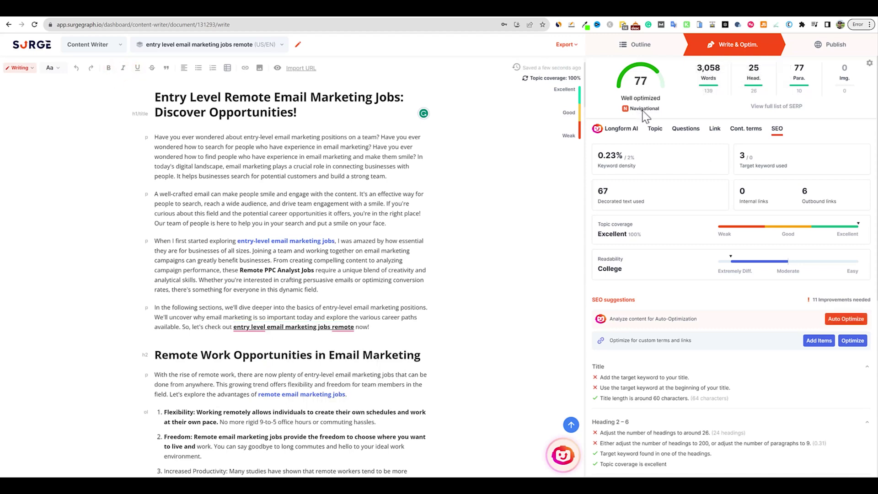
pyautogui.scroll(-20, 443, 272)
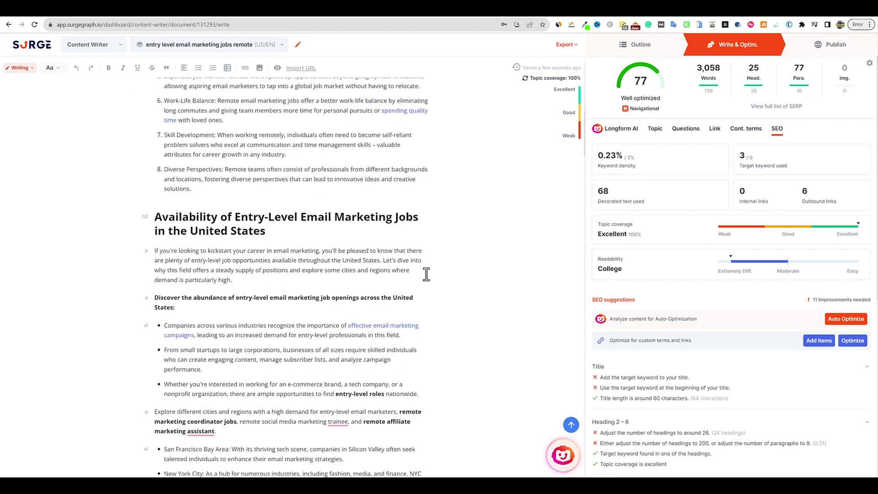
# Look through the top topics, suggested questions, linked sites and contextual terms lists
pyautogui.scroll(-20, 425, 275)
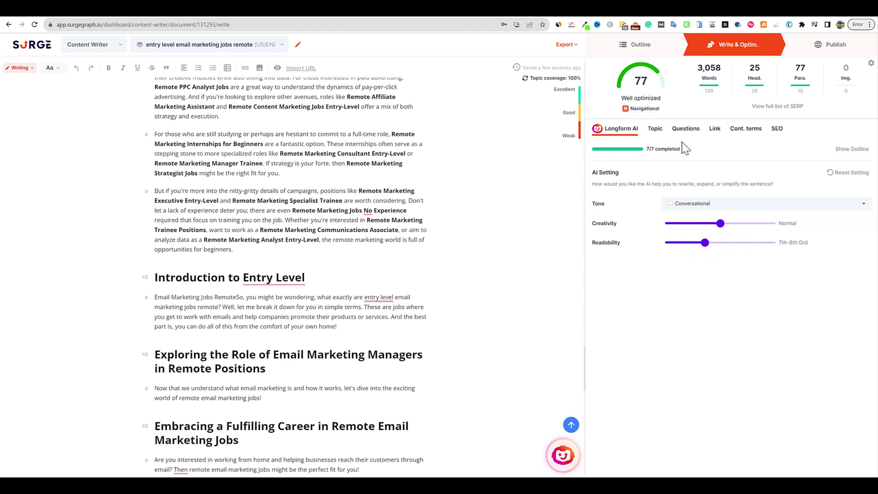
pyautogui.click(655, 130)
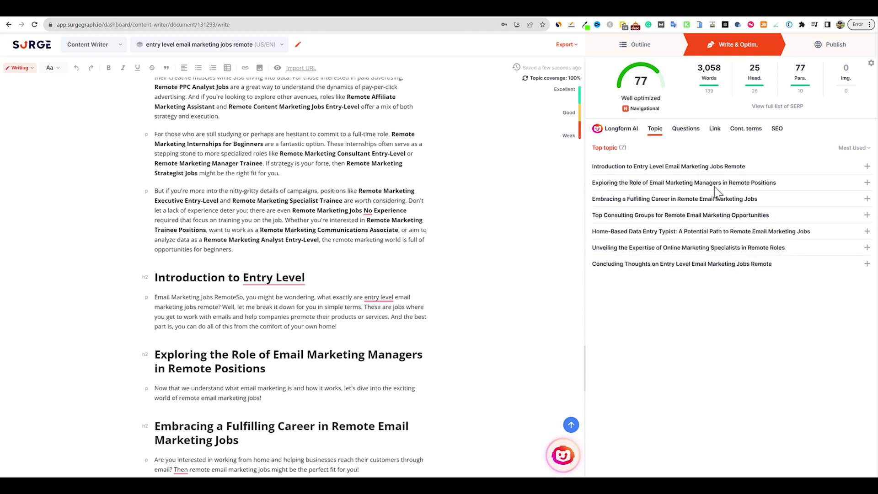
pyautogui.click(684, 132)
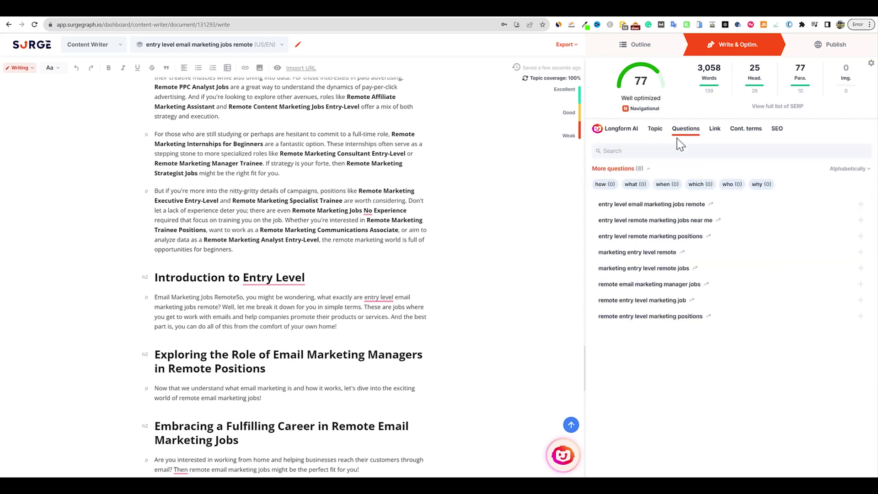
pyautogui.click(717, 131)
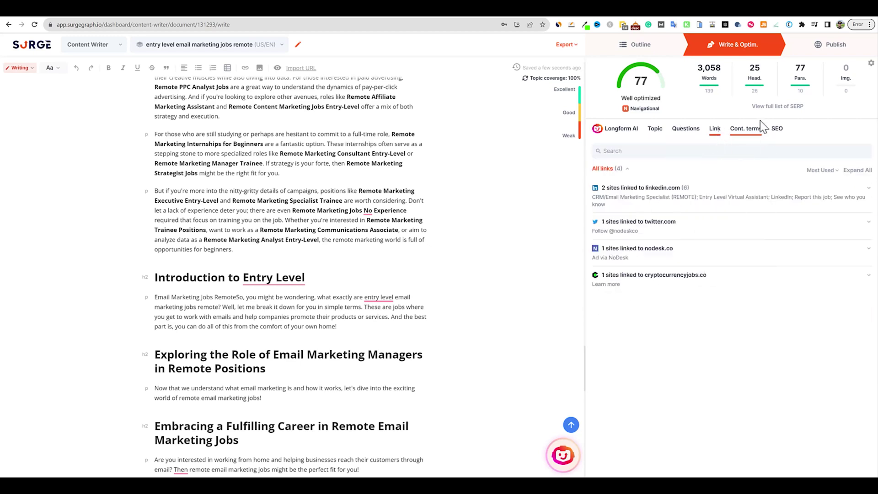
pyautogui.click(746, 132)
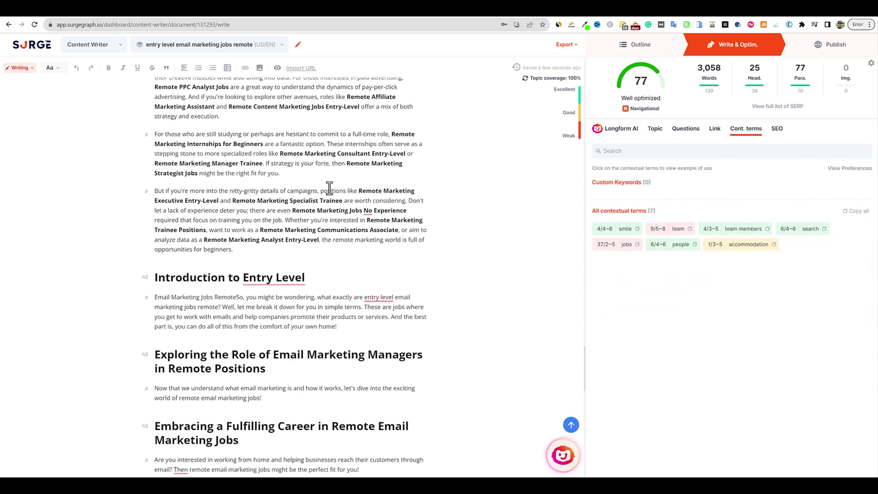
pyautogui.scroll(2, 329, 188)
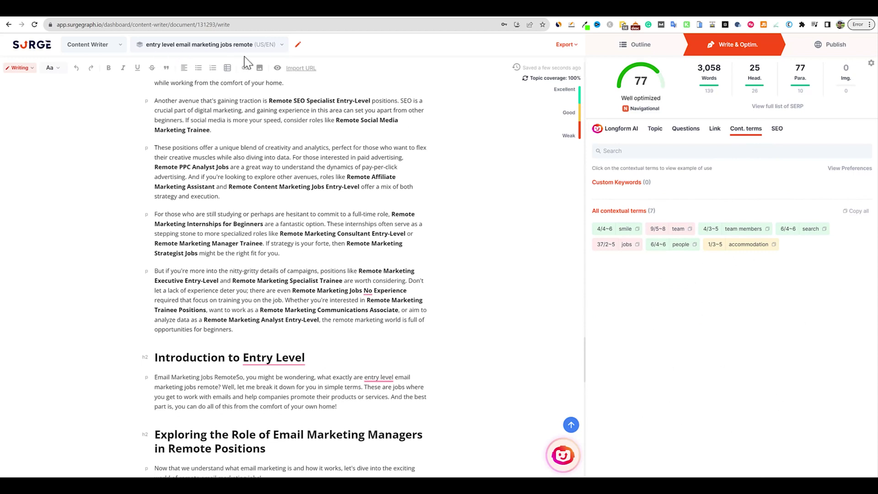
# Scroll through the SEO metrics and suggestions checklist for the 77-score article
pyautogui.click(777, 130)
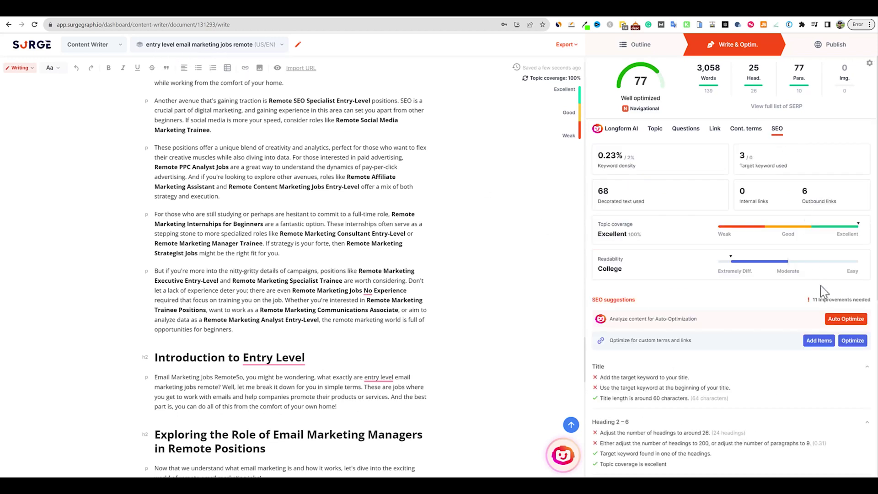
pyautogui.scroll(-6, 603, 309)
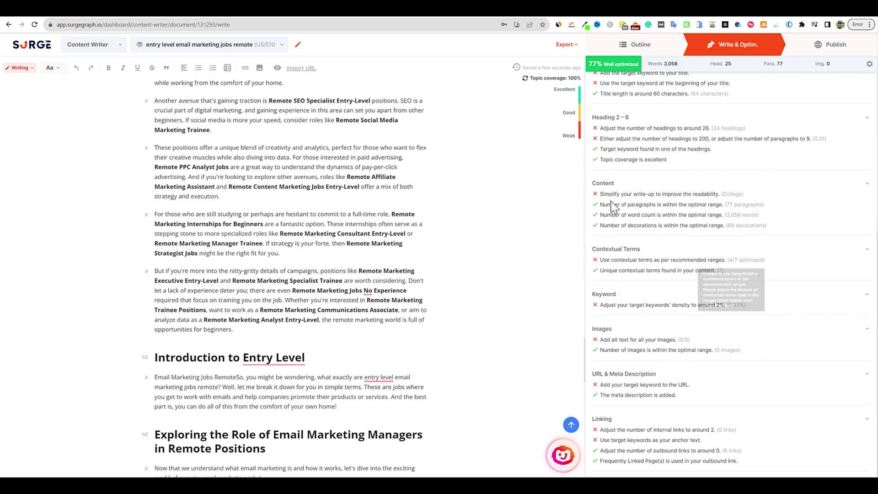
pyautogui.scroll(1, 647, 305)
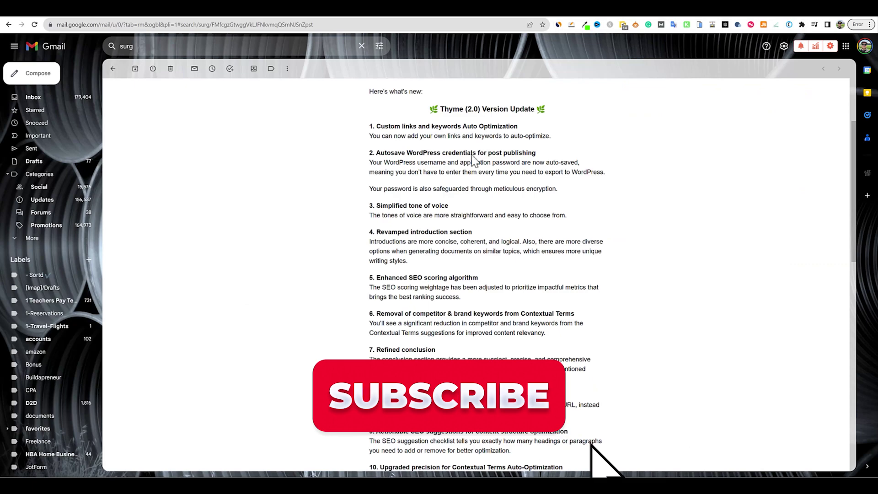
pyautogui.scroll(3, 474, 160)
pyautogui.scroll(-3, 467, 183)
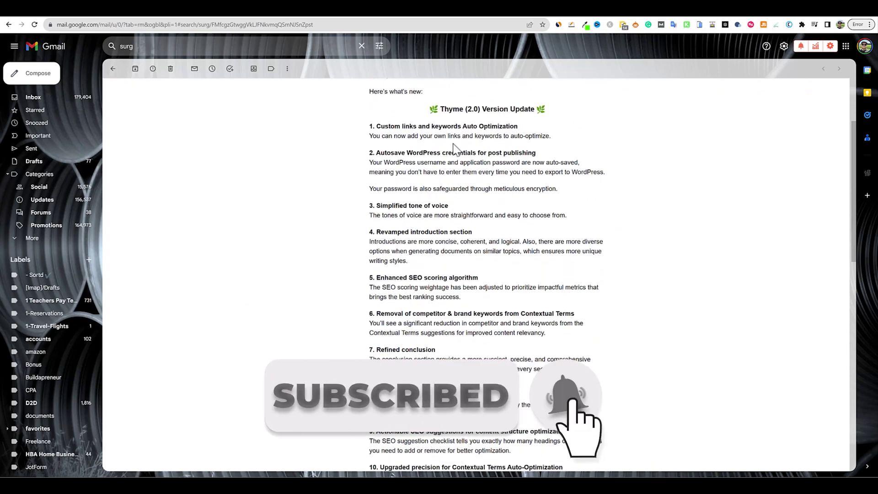
pyautogui.scroll(-4, 446, 174)
pyautogui.scroll(5, 449, 206)
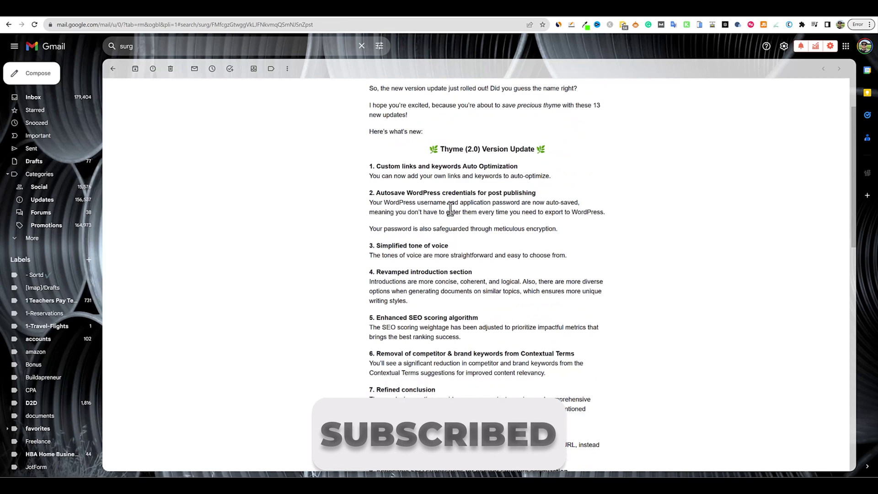
pyautogui.scroll(-1, 509, 257)
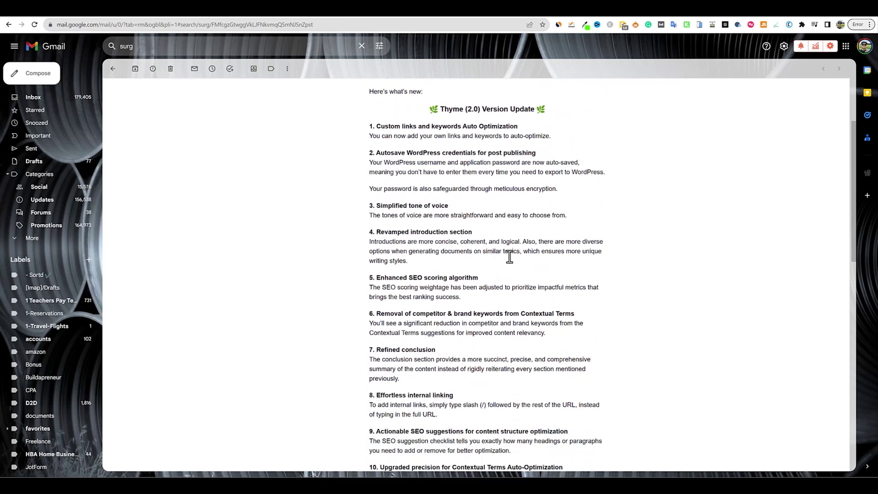
pyautogui.scroll(1, 544, 250)
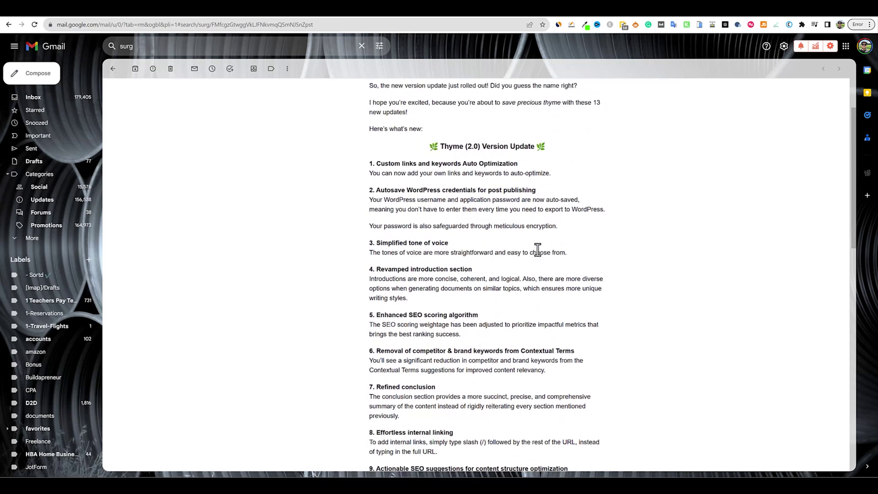
pyautogui.scroll(-1, 538, 253)
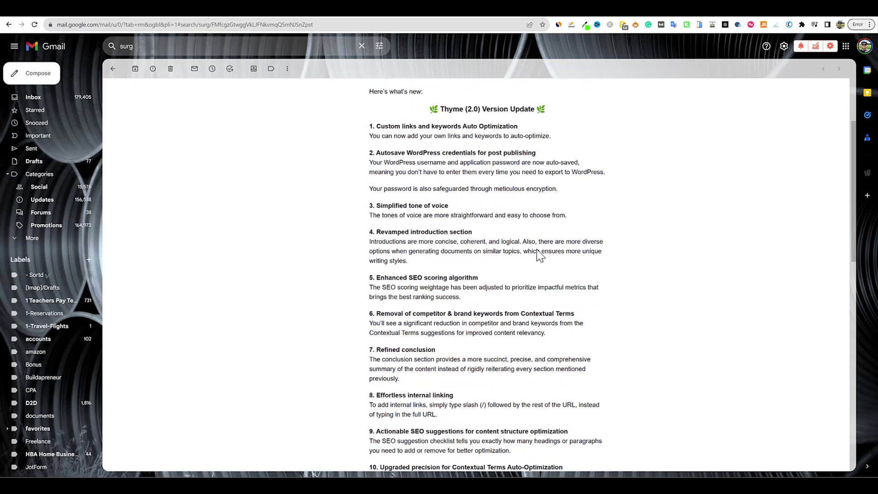